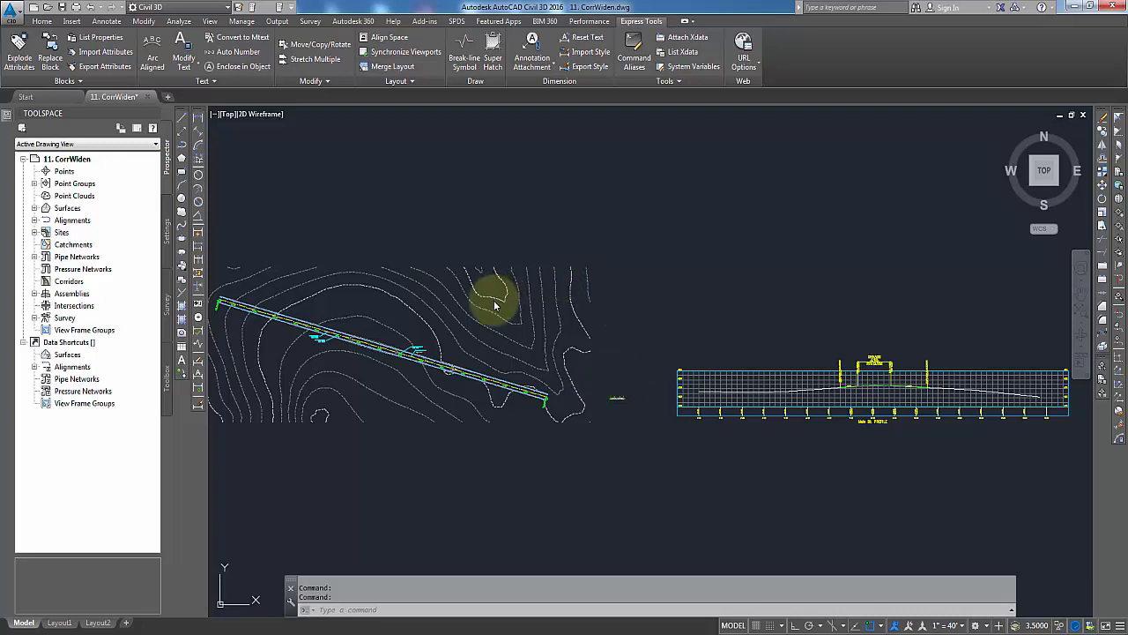
Examine the labels along the road in plan that mark where the project and the widening begin and end
click(621, 497)
scroll(420, 340, up, 3)
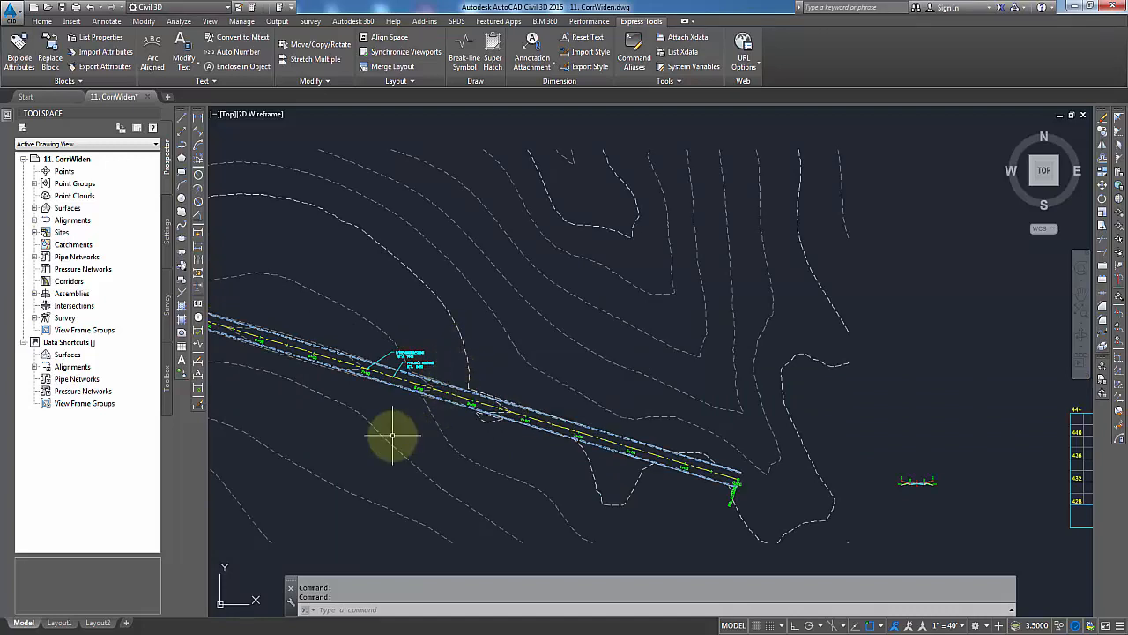
scroll(521, 456, up, 4)
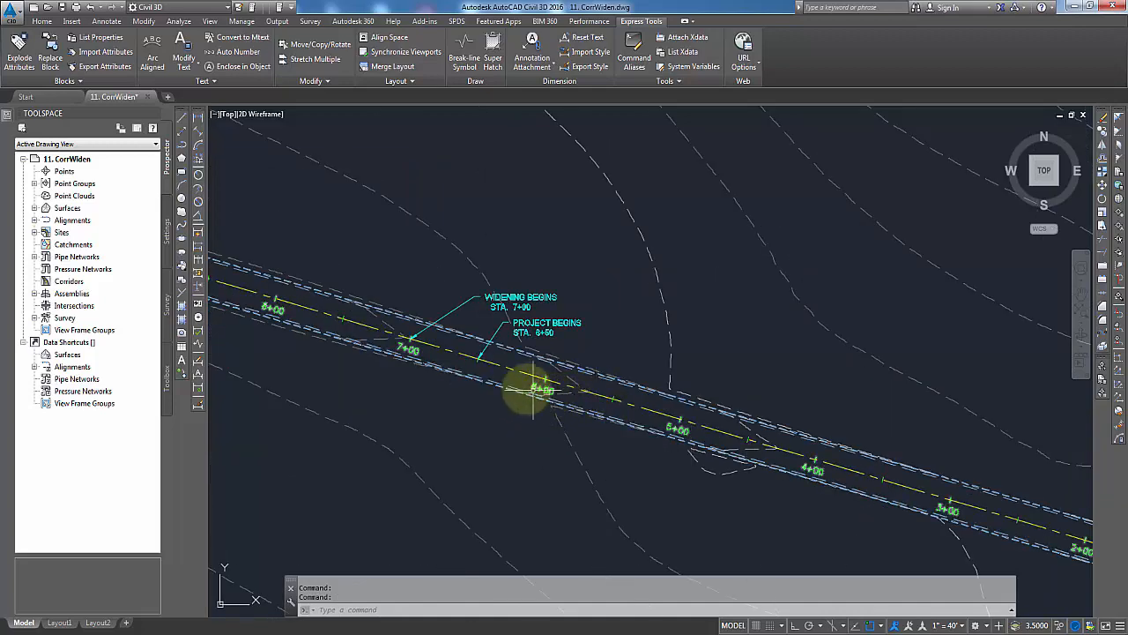
scroll(450, 352, up, 1)
middle_drag(490, 398, 651, 451)
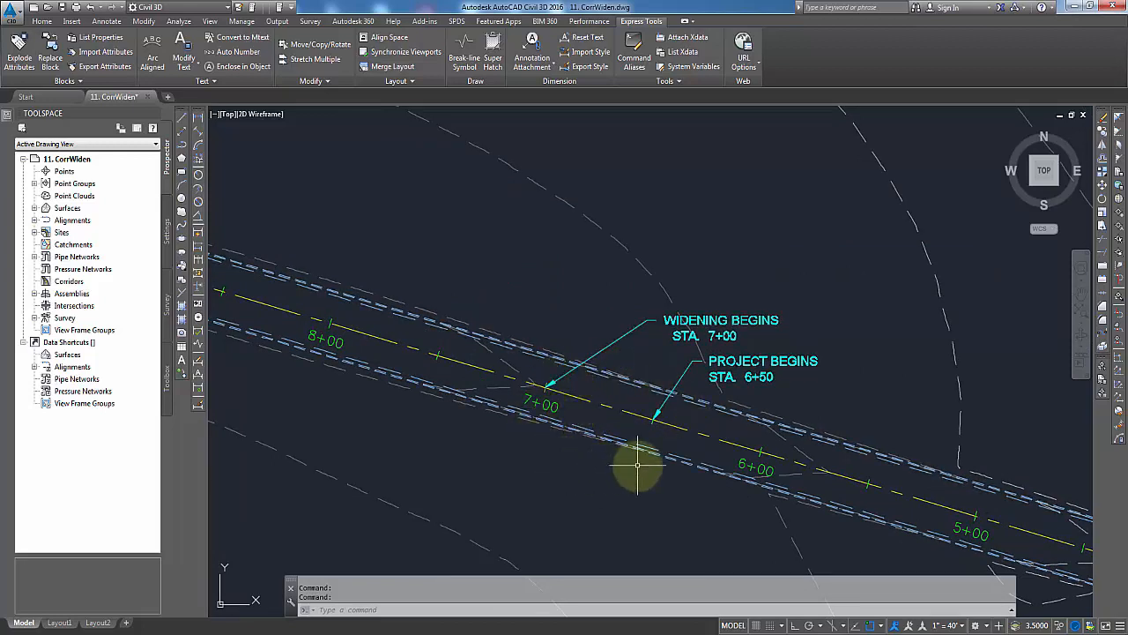
scroll(775, 328, down, 2)
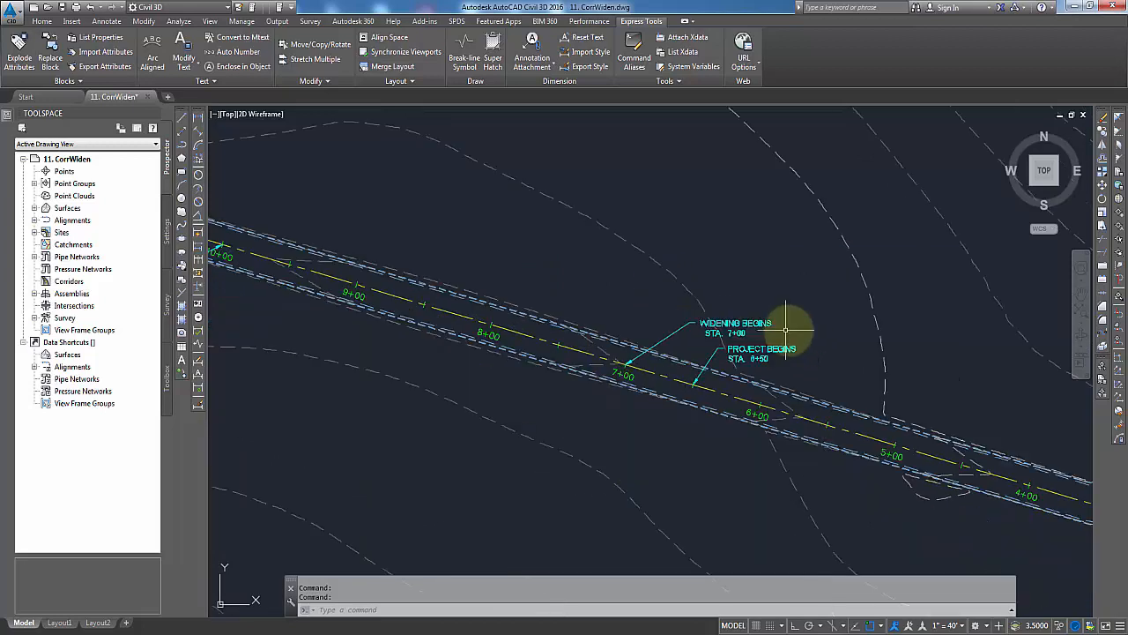
scroll(685, 345, up, 3)
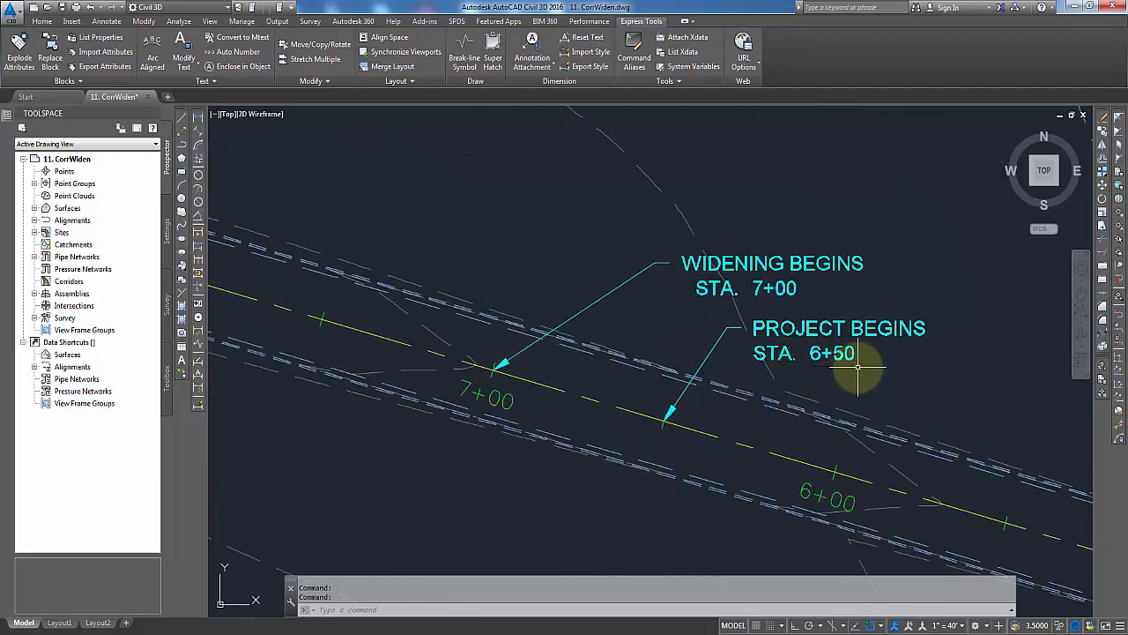
scroll(735, 335, down, 3)
scroll(494, 340, up, 4)
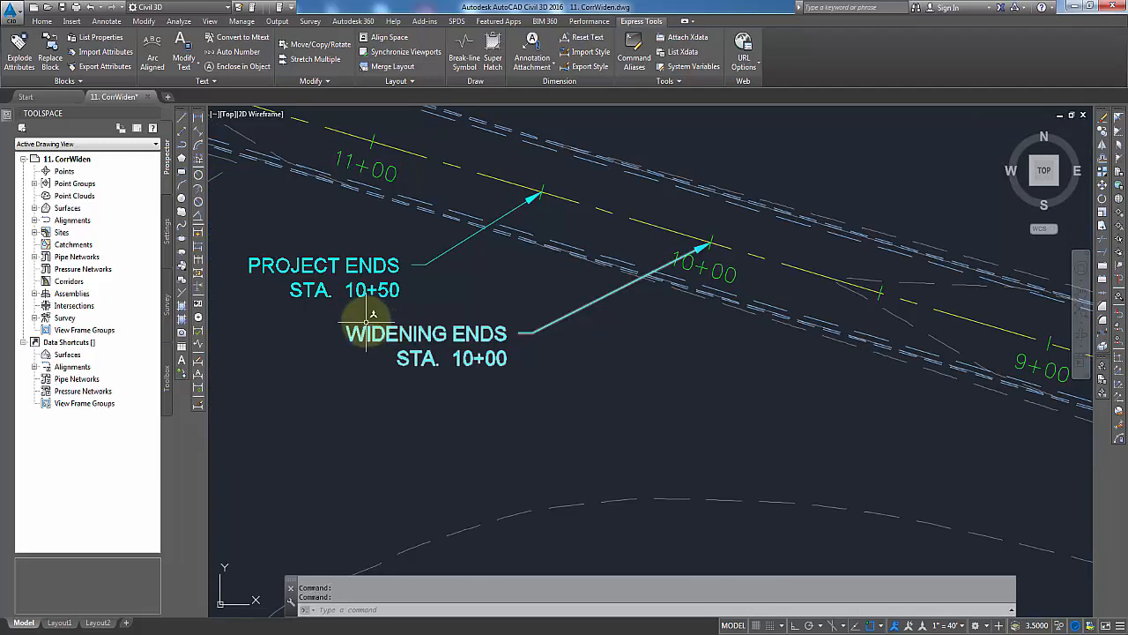
scroll(476, 309, down, 5)
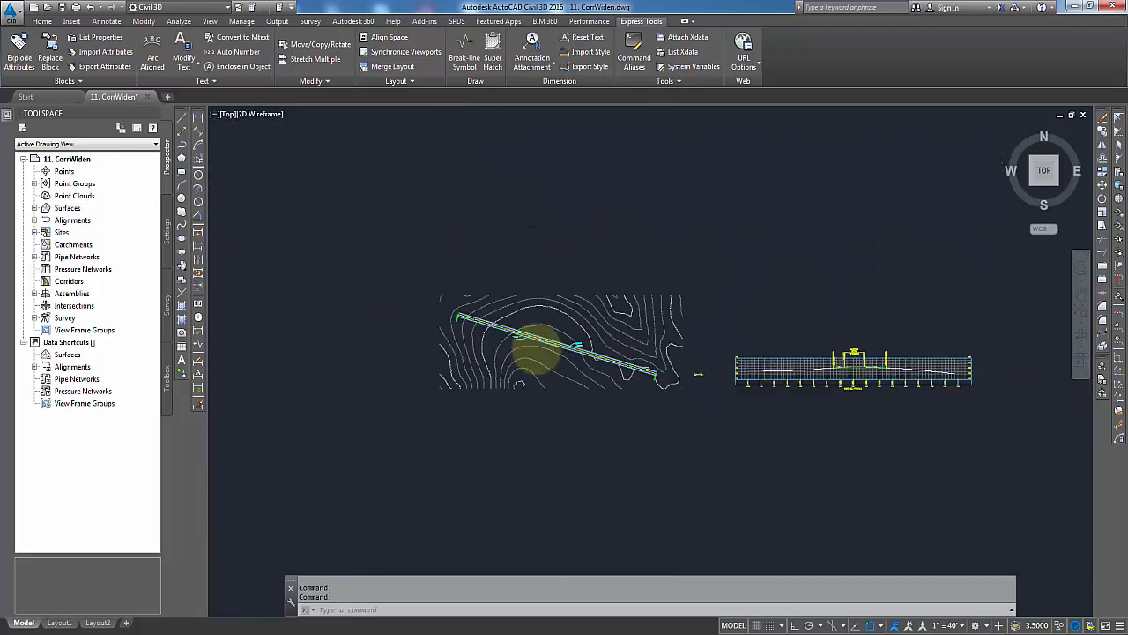
Examine the road assembly's lane, curb and gutter, and daylight slope subassemblies on both sides of the centerline
scroll(675, 352, down, 2)
scroll(608, 363, up, 15)
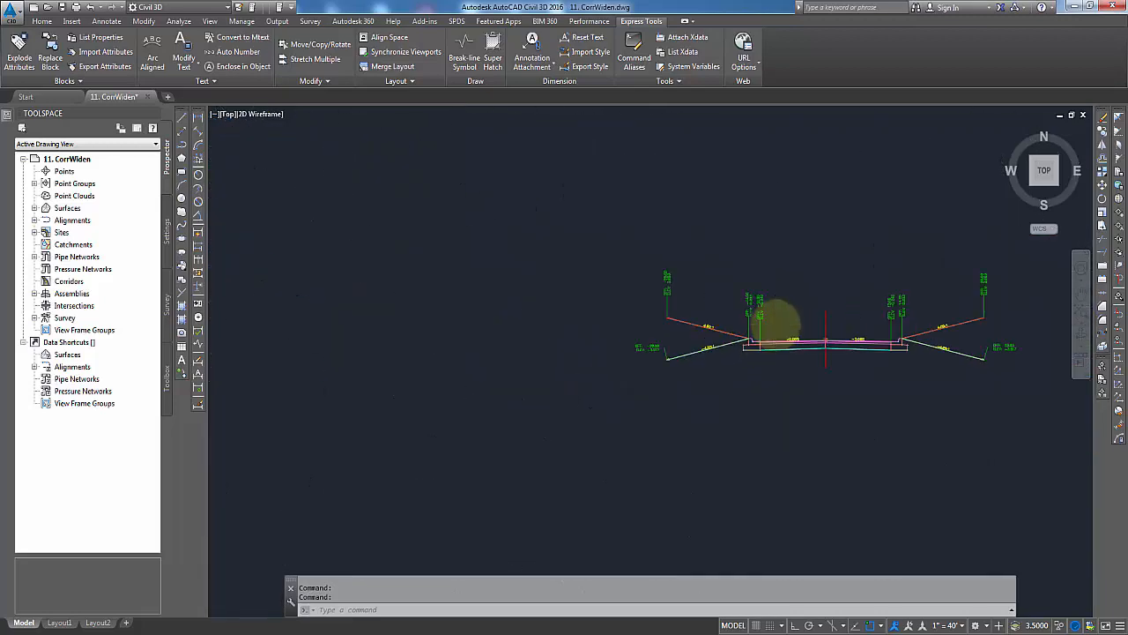
scroll(777, 328, up, 1)
middle_drag(824, 384, 682, 377)
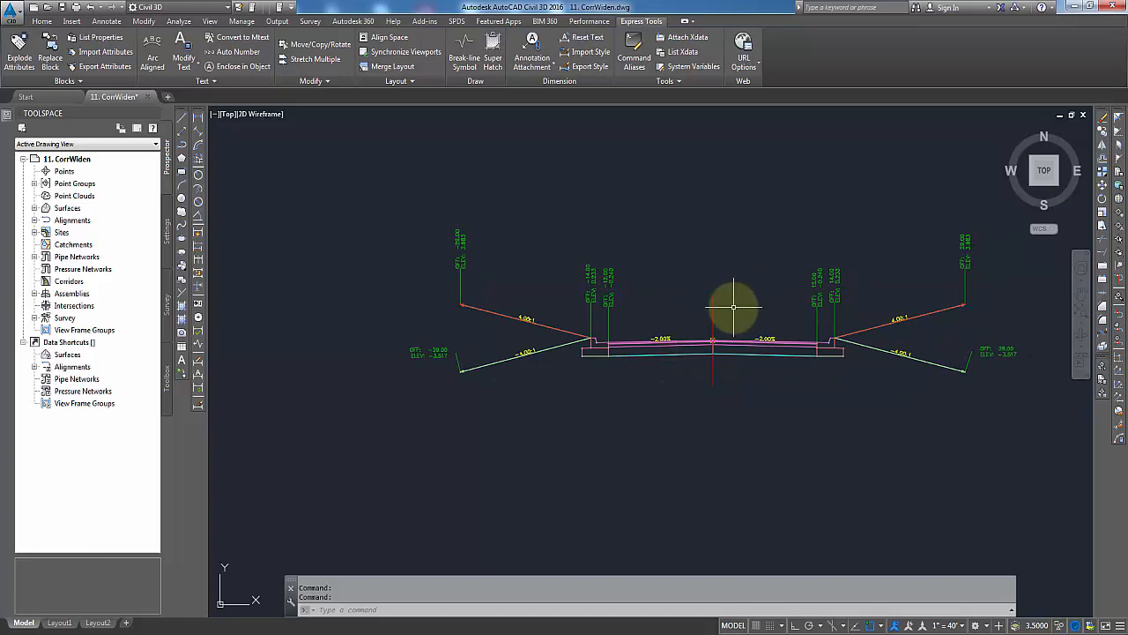
scroll(774, 353, up, 2)
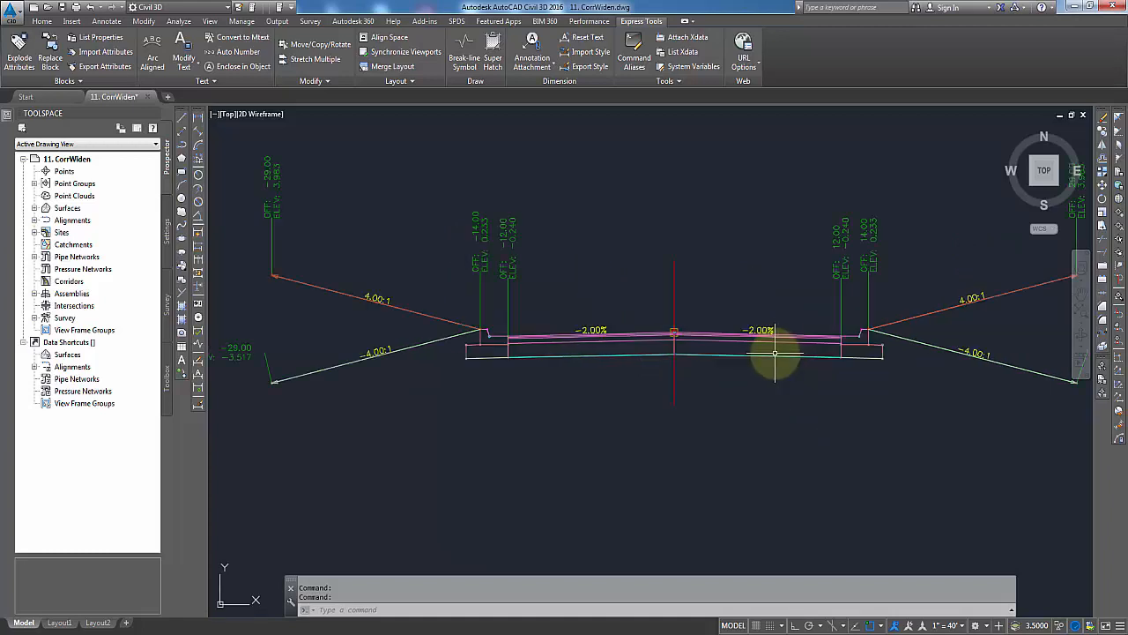
mouse_move(773, 338)
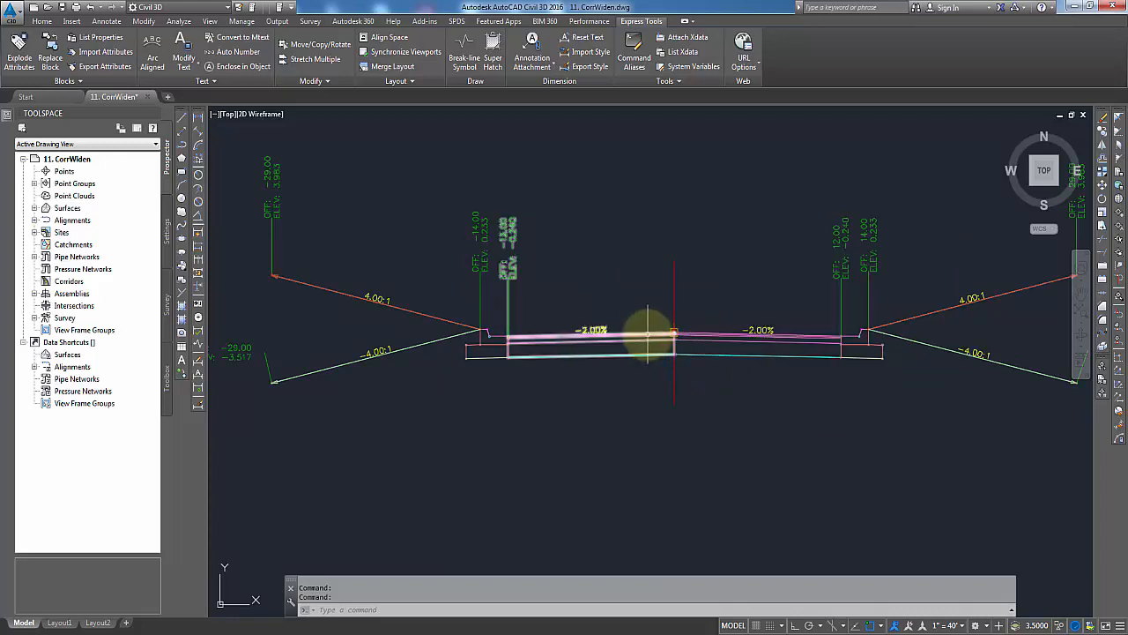
mouse_move(648, 335)
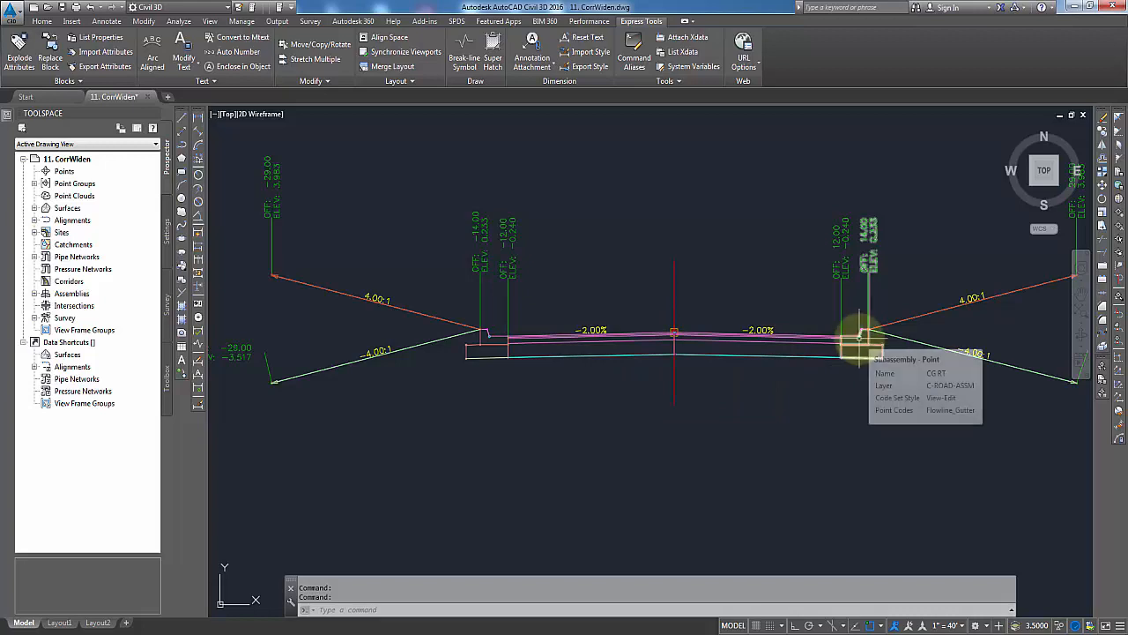
mouse_move(849, 335)
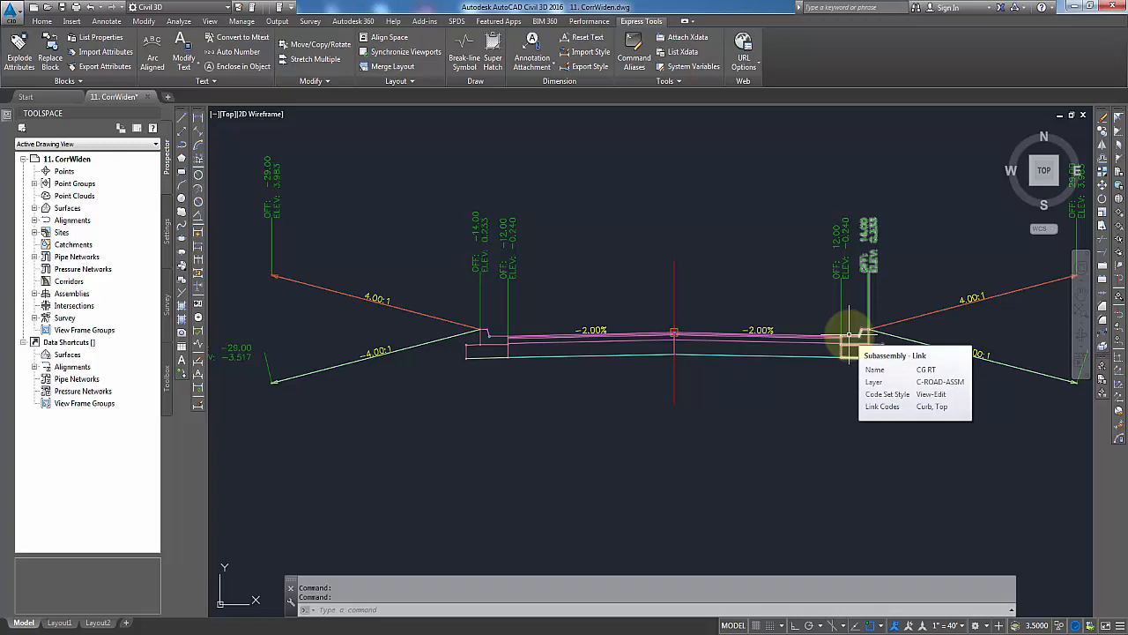
scroll(788, 408, down, 10)
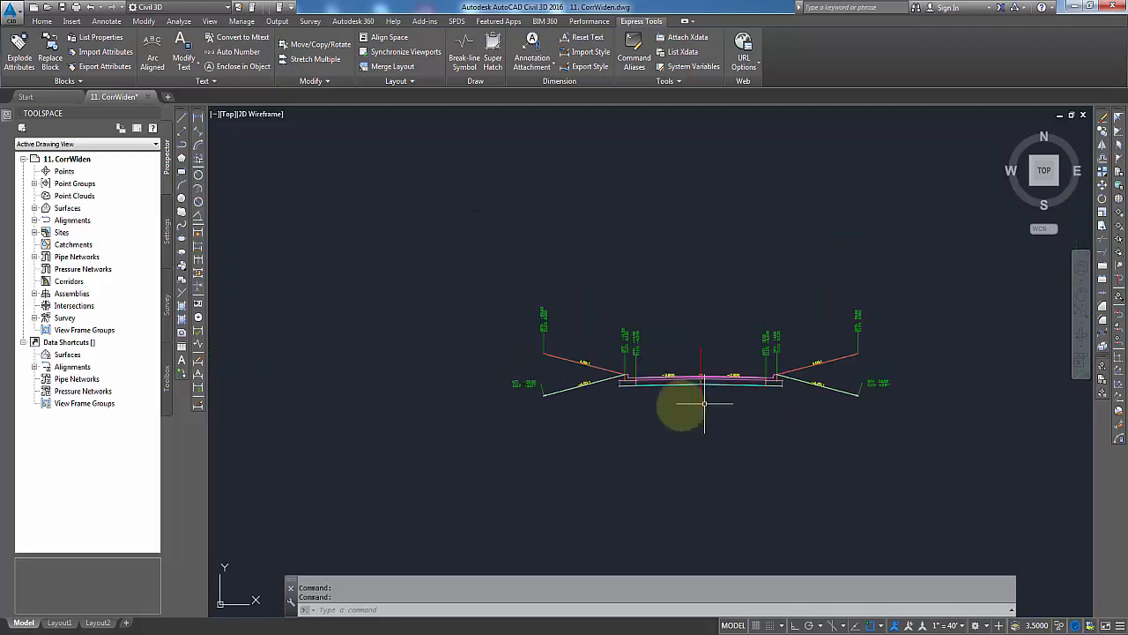
Examine the existing ground and design grade lines in the Main St. profile view
middle_drag(767, 420, 365, 383)
scroll(662, 379, down, 2)
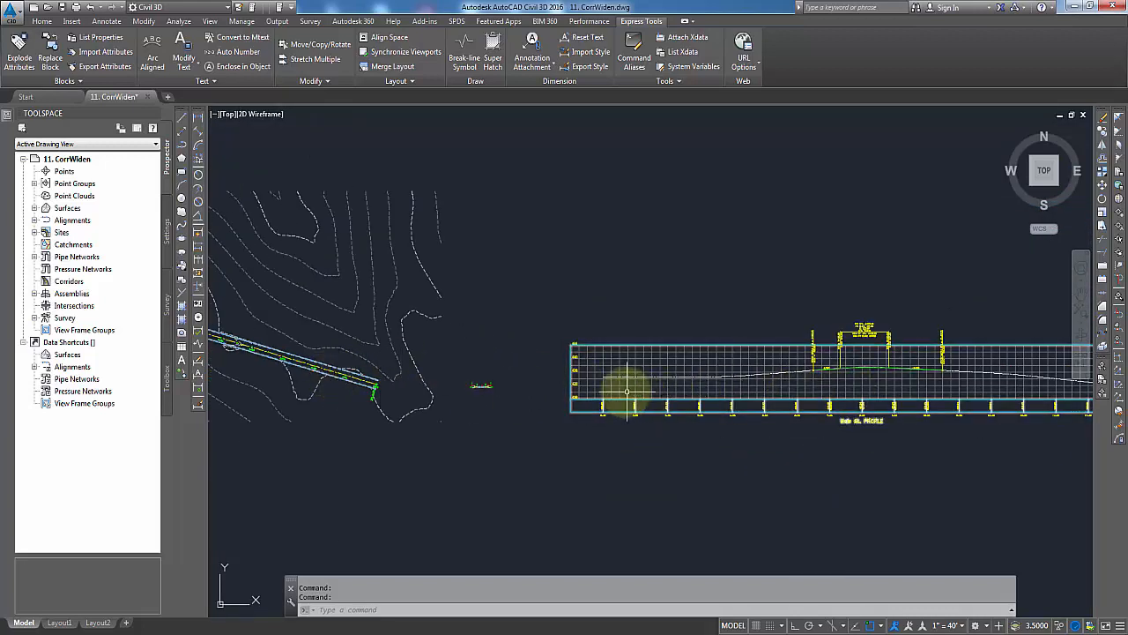
scroll(881, 375, up, 4)
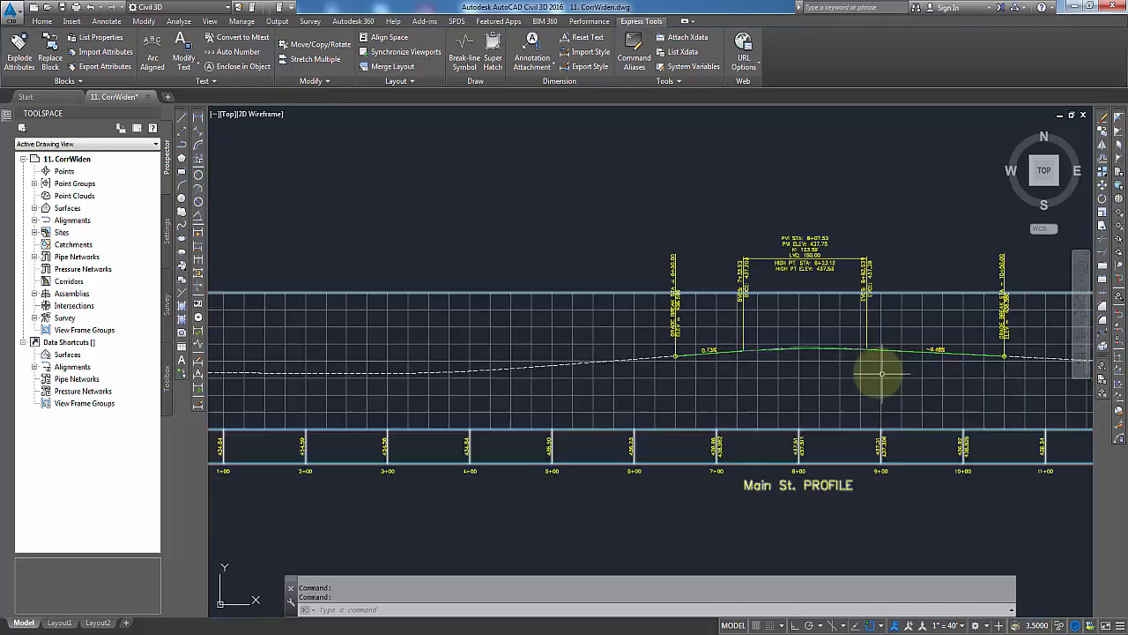
scroll(596, 348, up, 3)
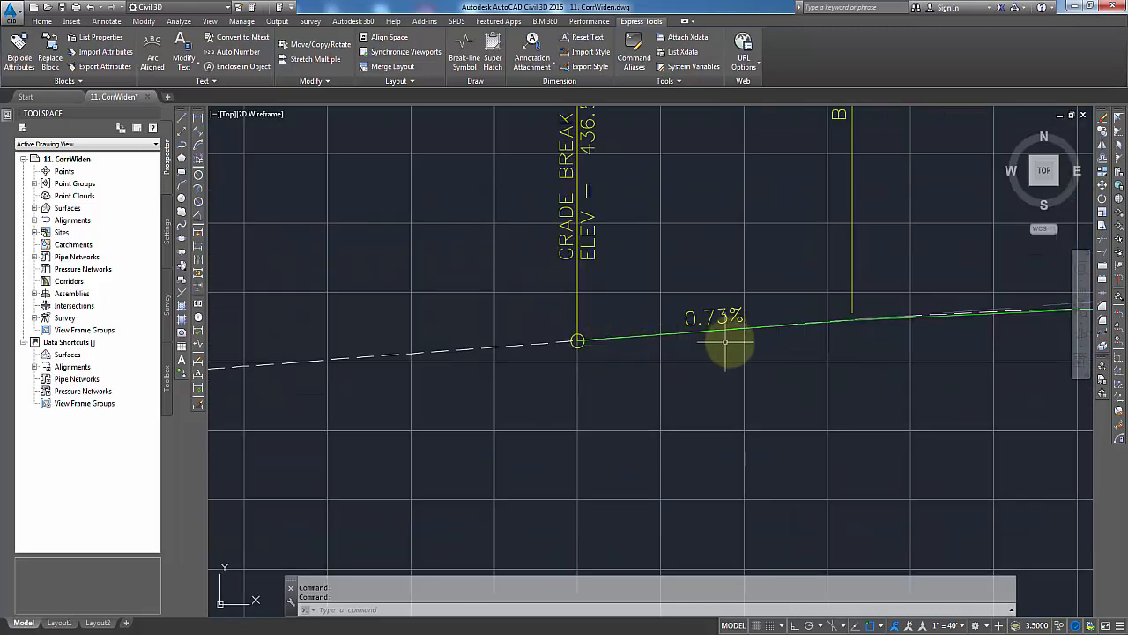
mouse_move(731, 341)
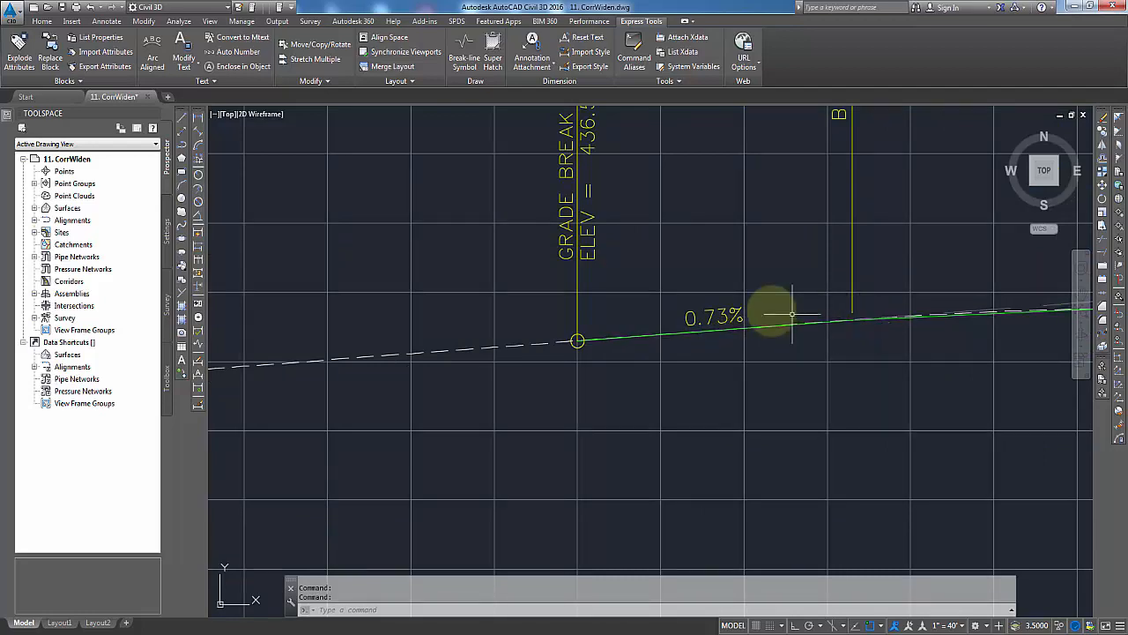
scroll(771, 313, up, 2)
scroll(606, 357, down, 2)
scroll(907, 340, down, 10)
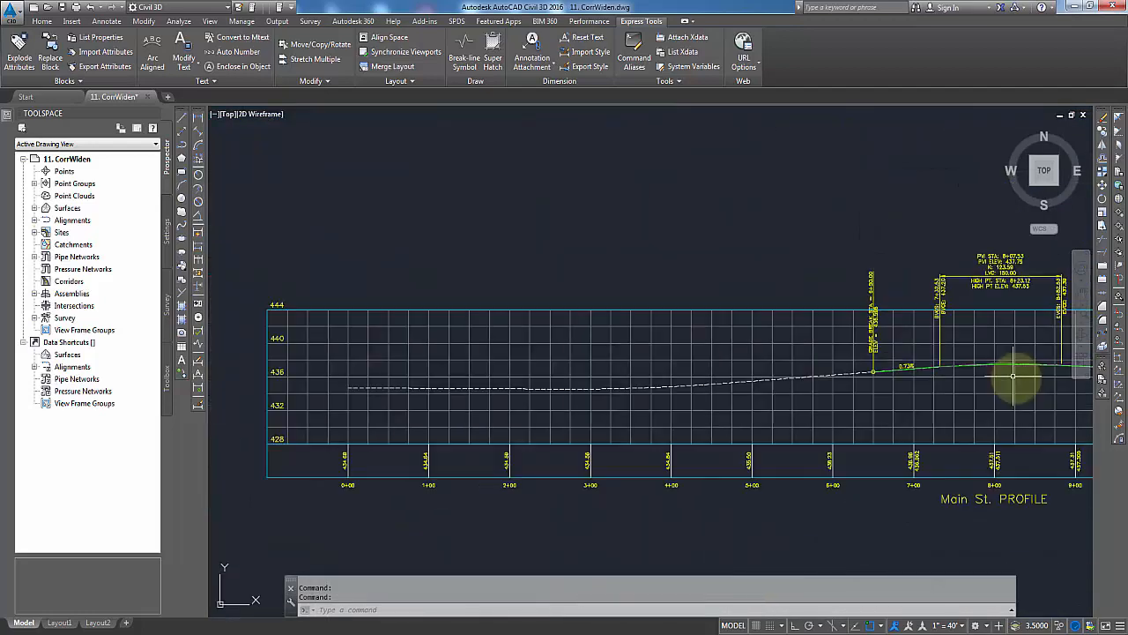
scroll(721, 394, up, 3)
scroll(634, 384, up, 1)
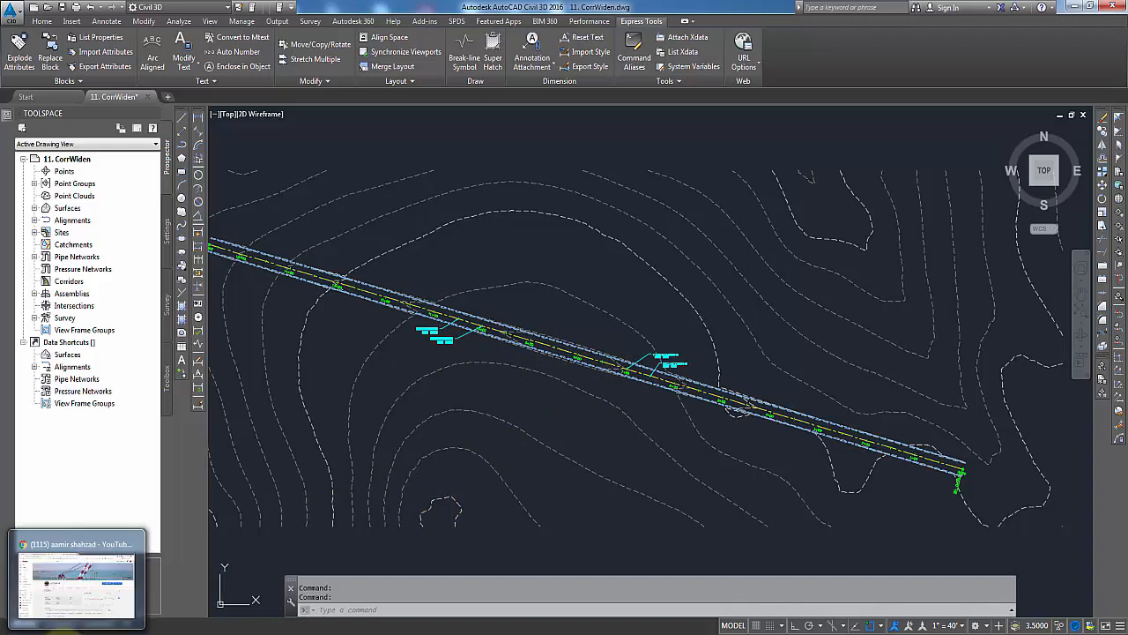
Switch to the web browser, look over the YouTube channel and the survey tutorial website's posts, and return to the Civil 3D drawing
click(76, 621)
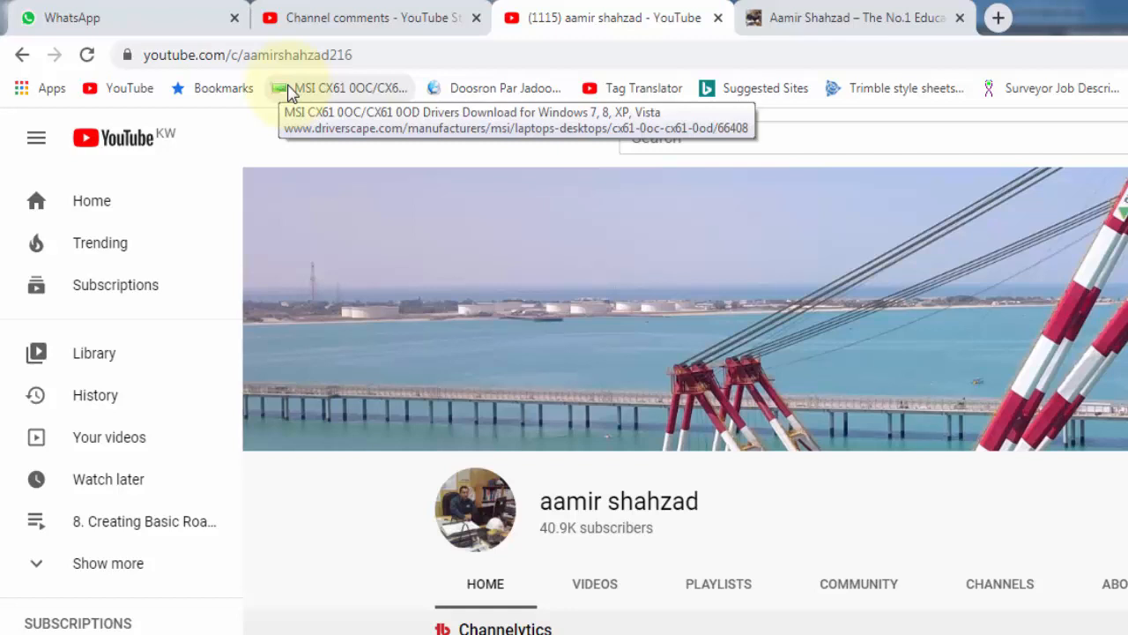
click(837, 16)
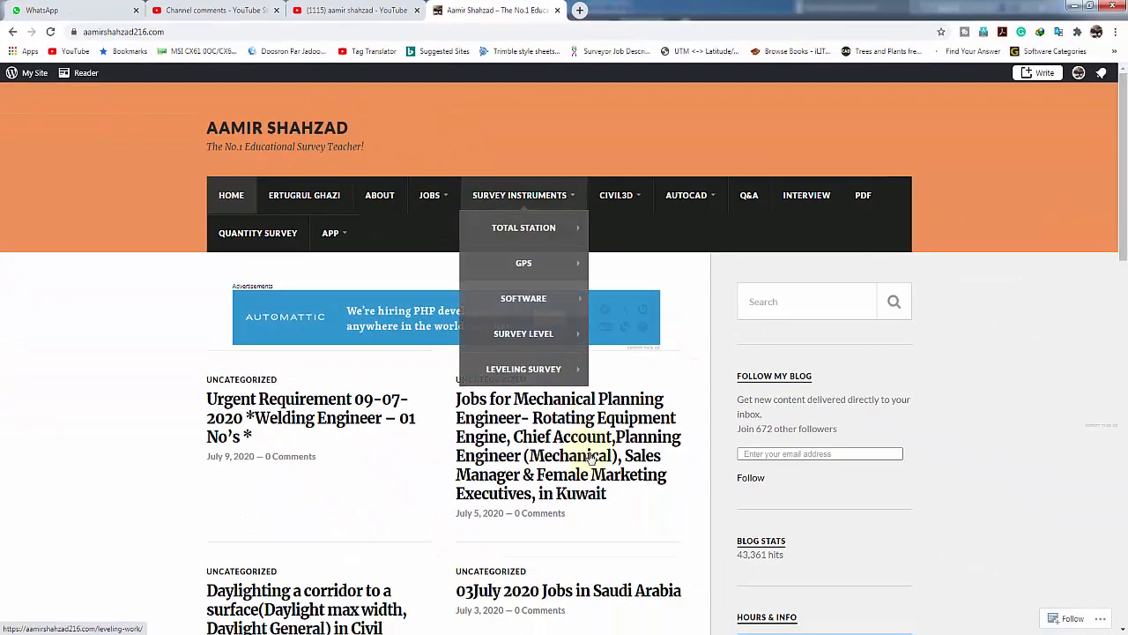
click(768, 456)
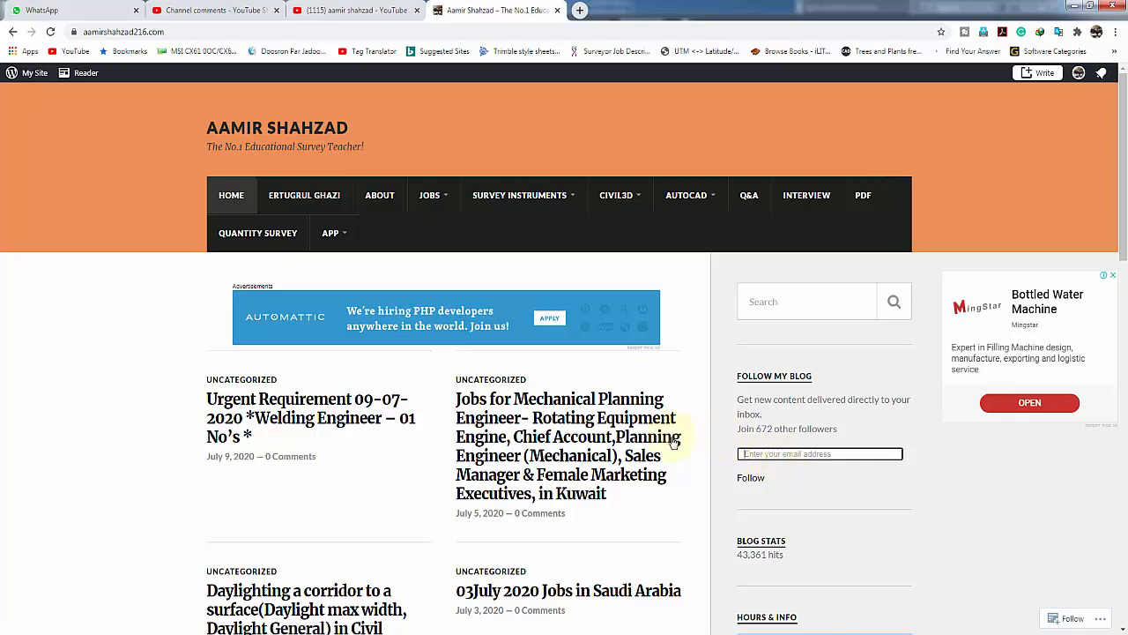
scroll(664, 415, down, 5)
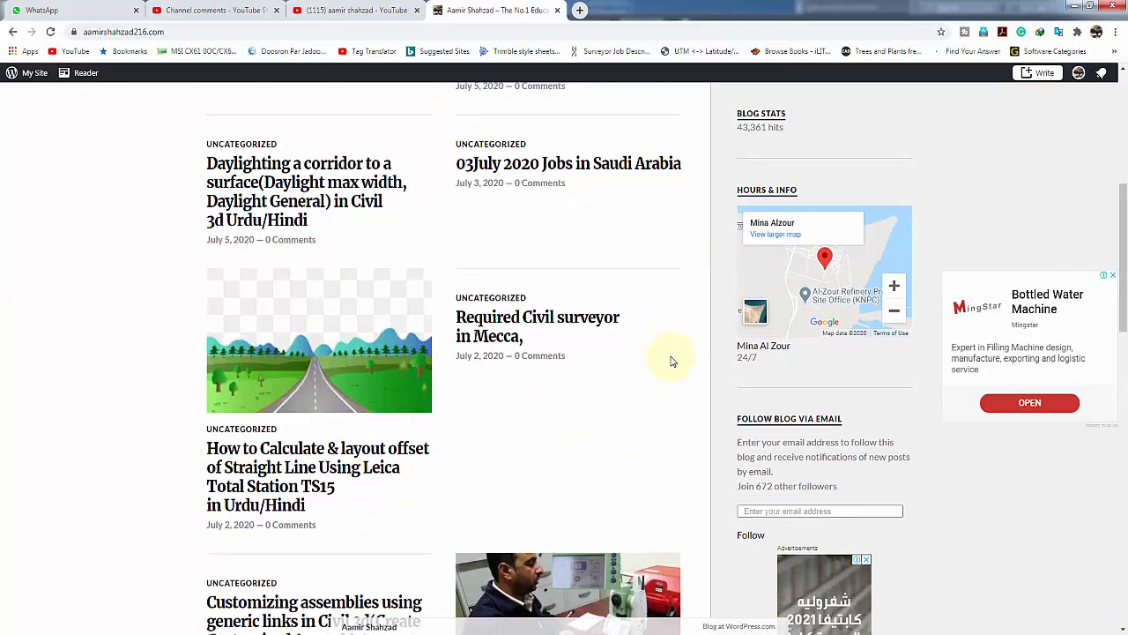
click(1081, 7)
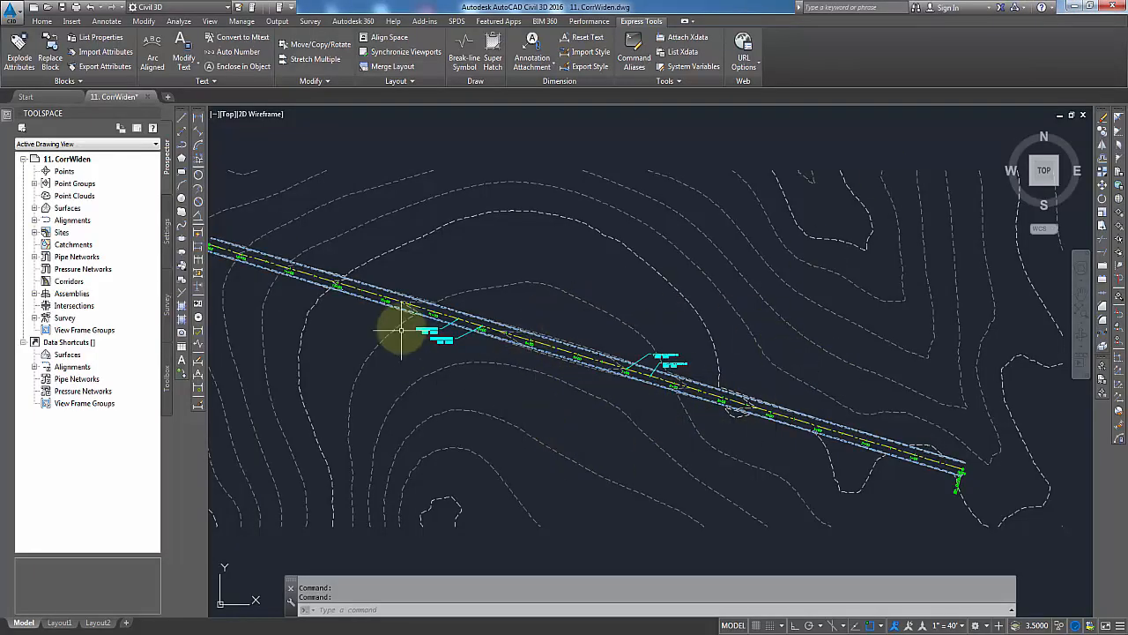
Start creating a corridor named Main St. and choose Main St. - FG as its profile
middle_drag(547, 423, 677, 451)
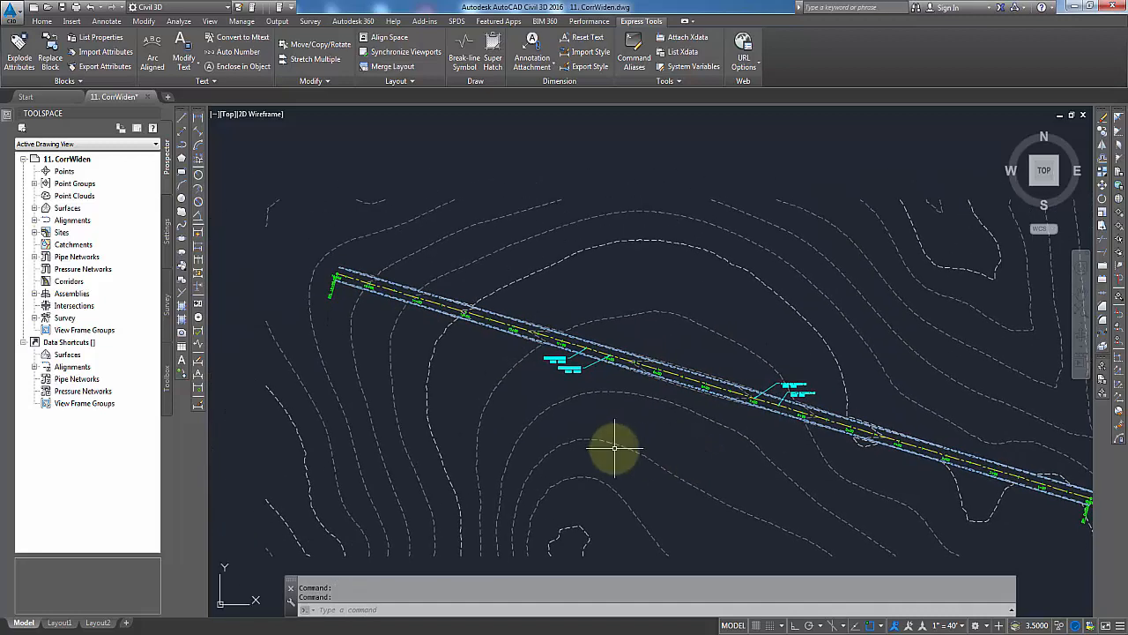
click(44, 21)
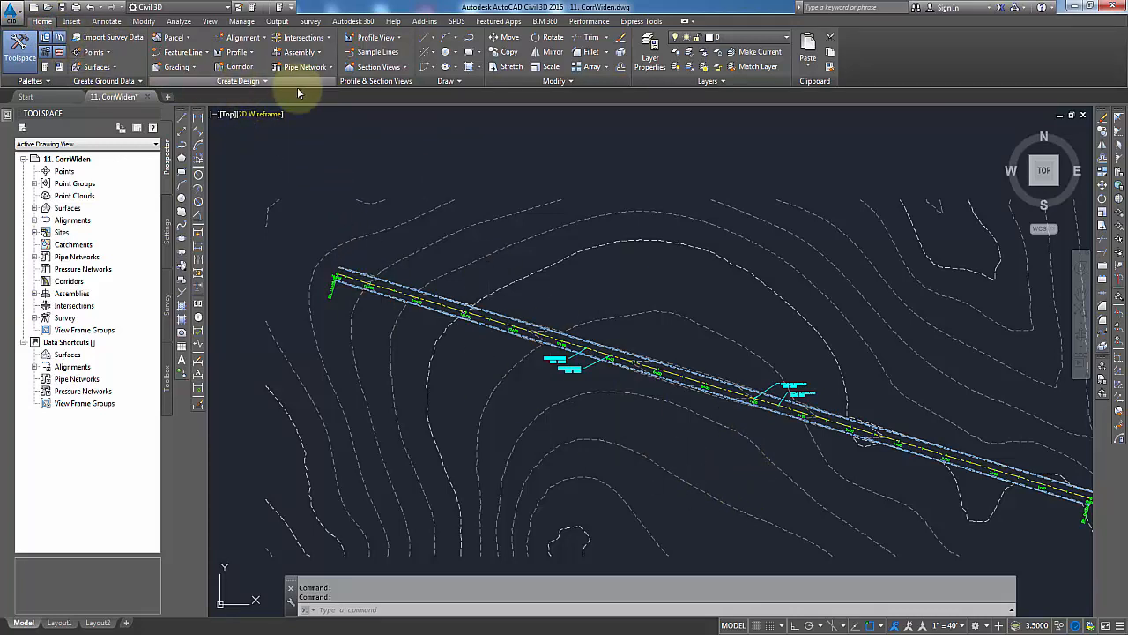
click(236, 69)
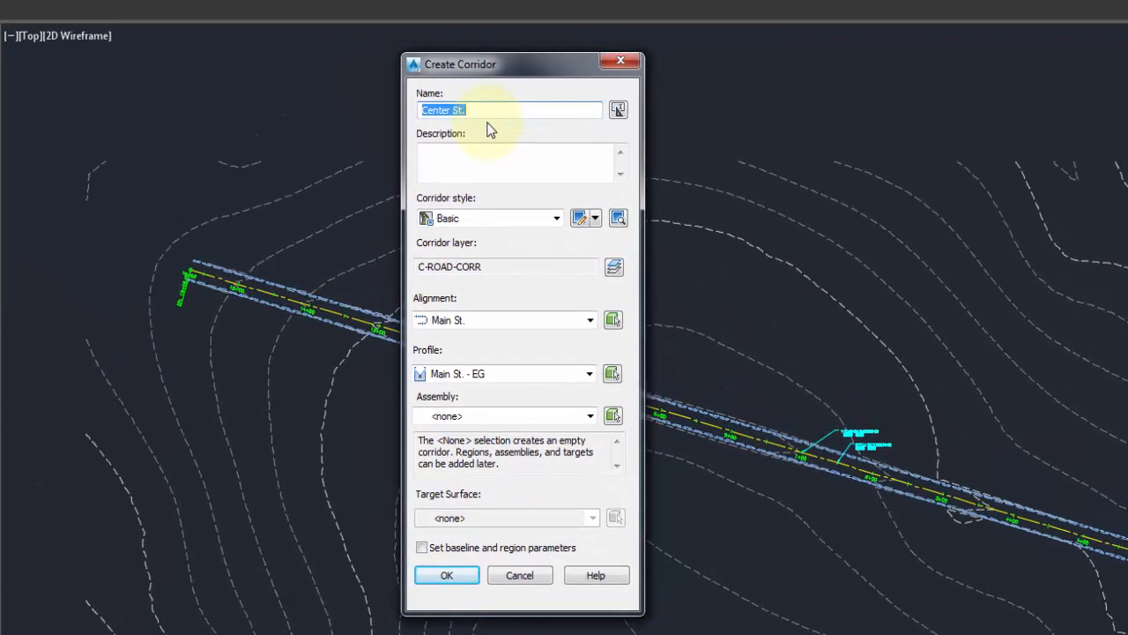
text(Mai)
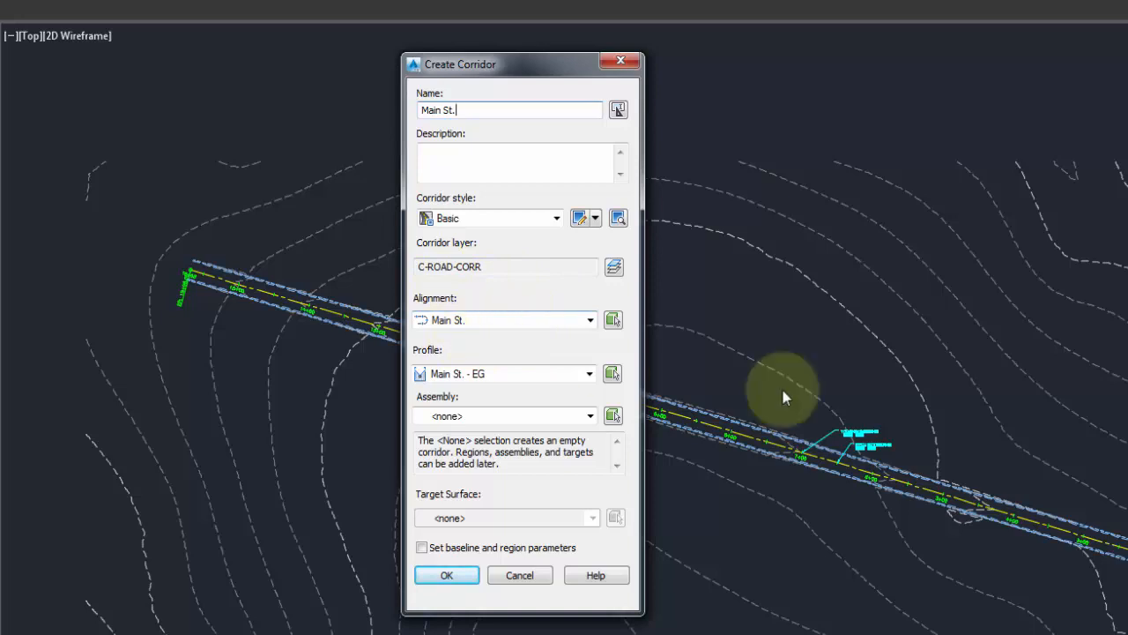
click(545, 374)
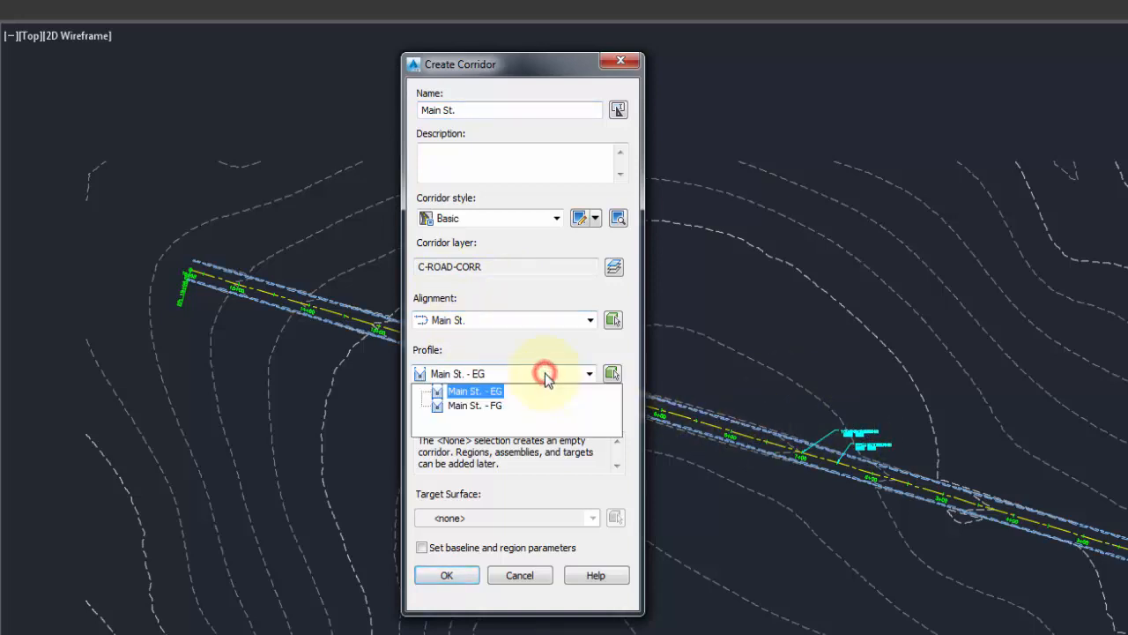
click(483, 406)
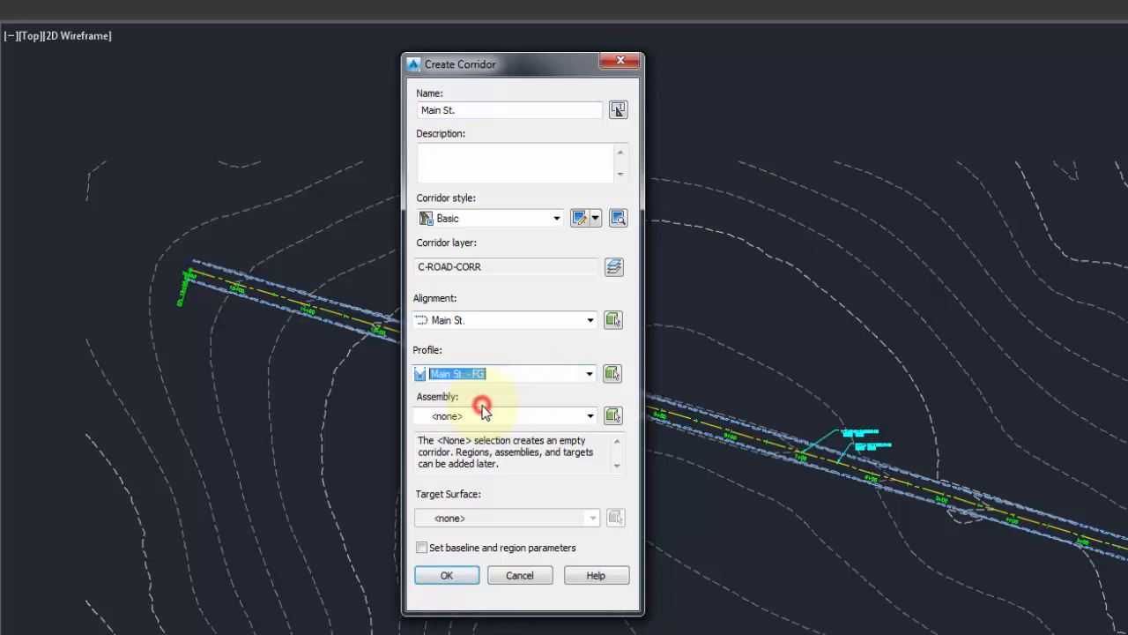
Assign the Main St. assembly and the EG target surface to the corridor, and proceed to its baseline and region parameters
click(533, 416)
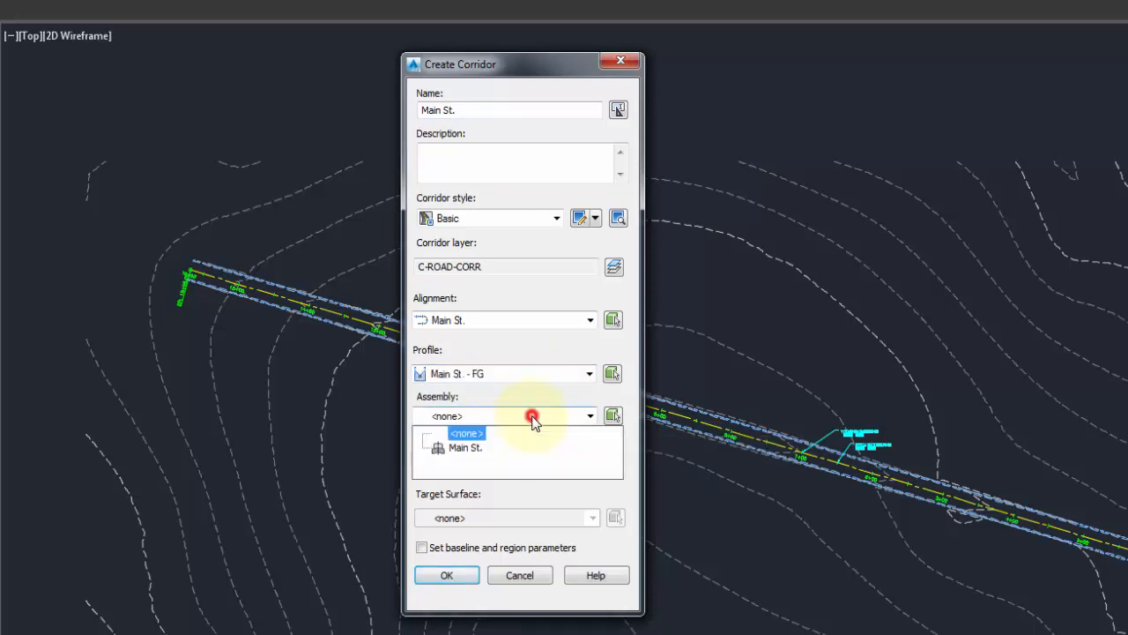
click(465, 449)
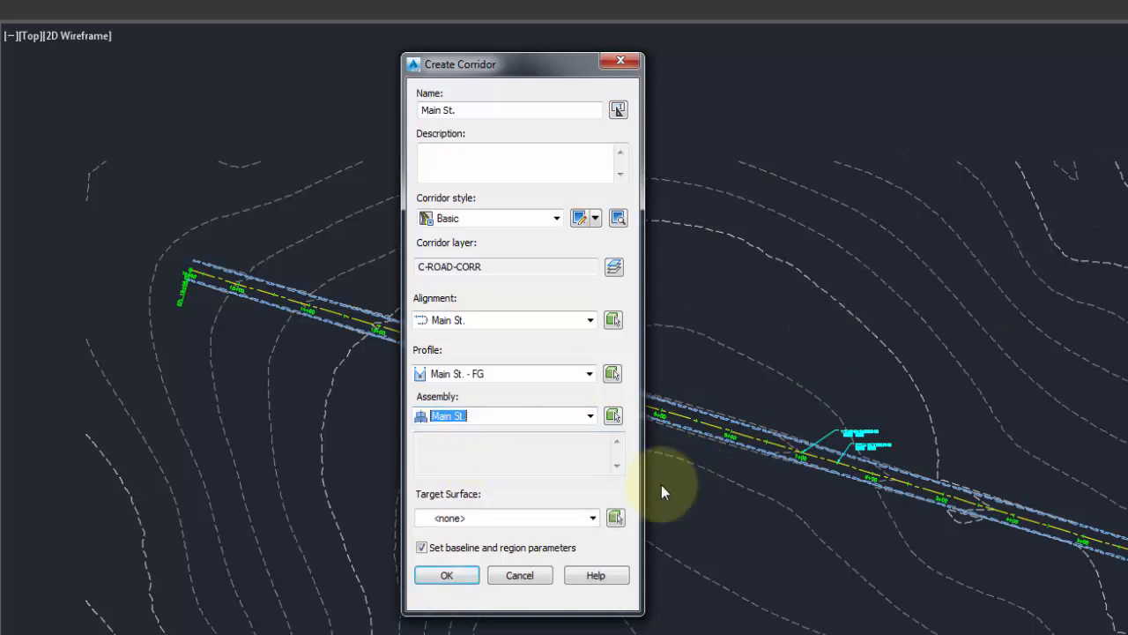
click(525, 518)
click(455, 550)
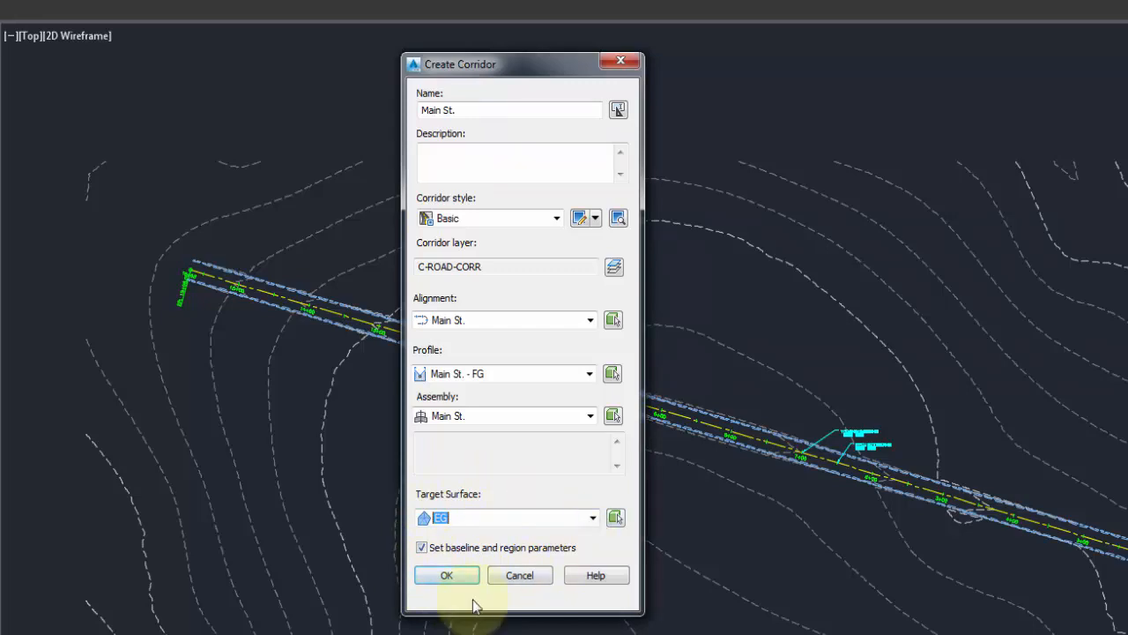
click(453, 576)
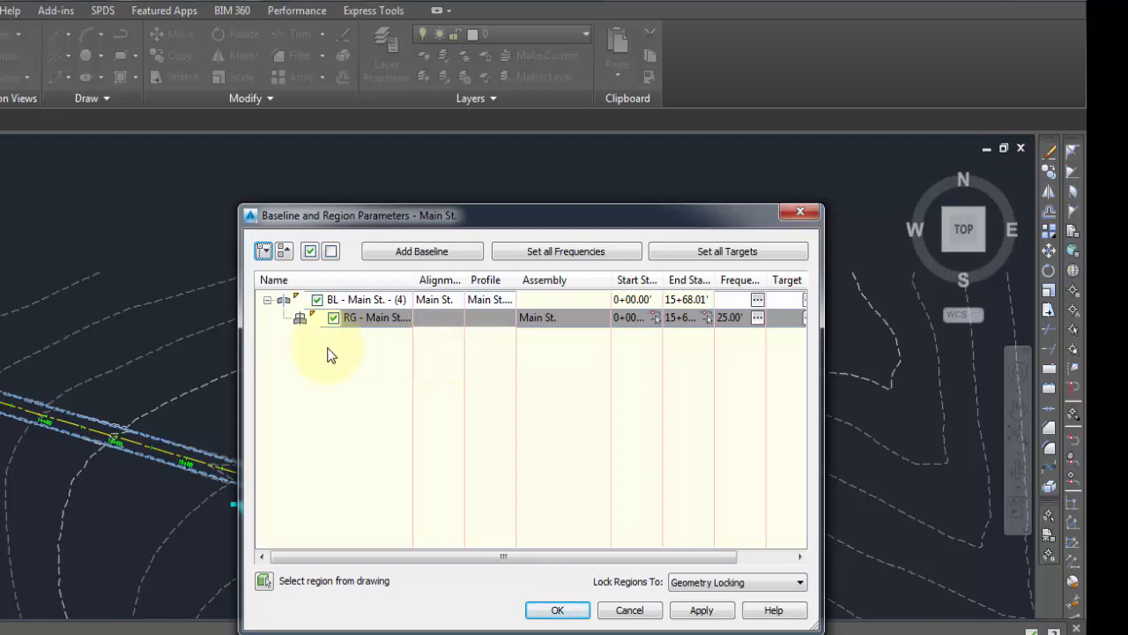
Limit the Main St. region to start station 650 and end station 1050, and build the corridor
click(390, 299)
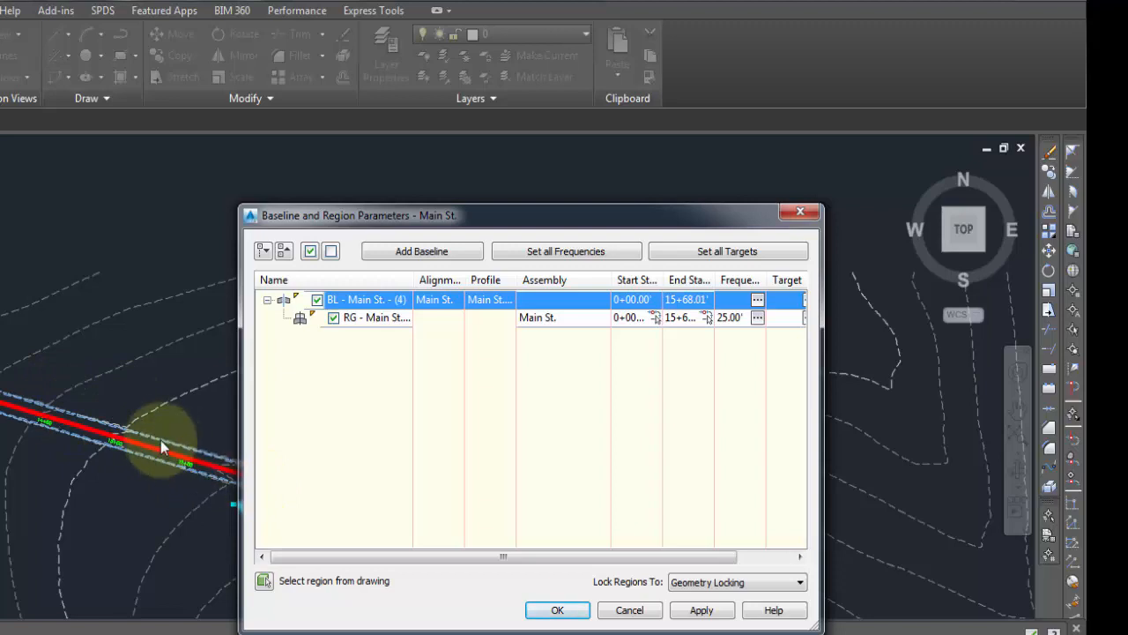
click(361, 318)
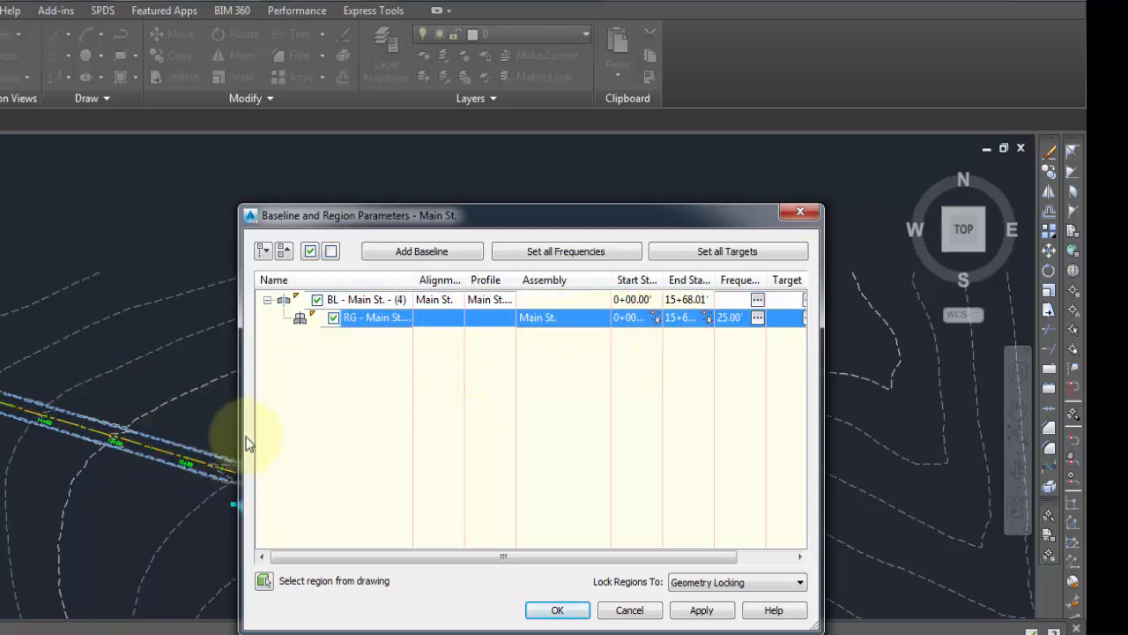
drag(640, 557, 728, 558)
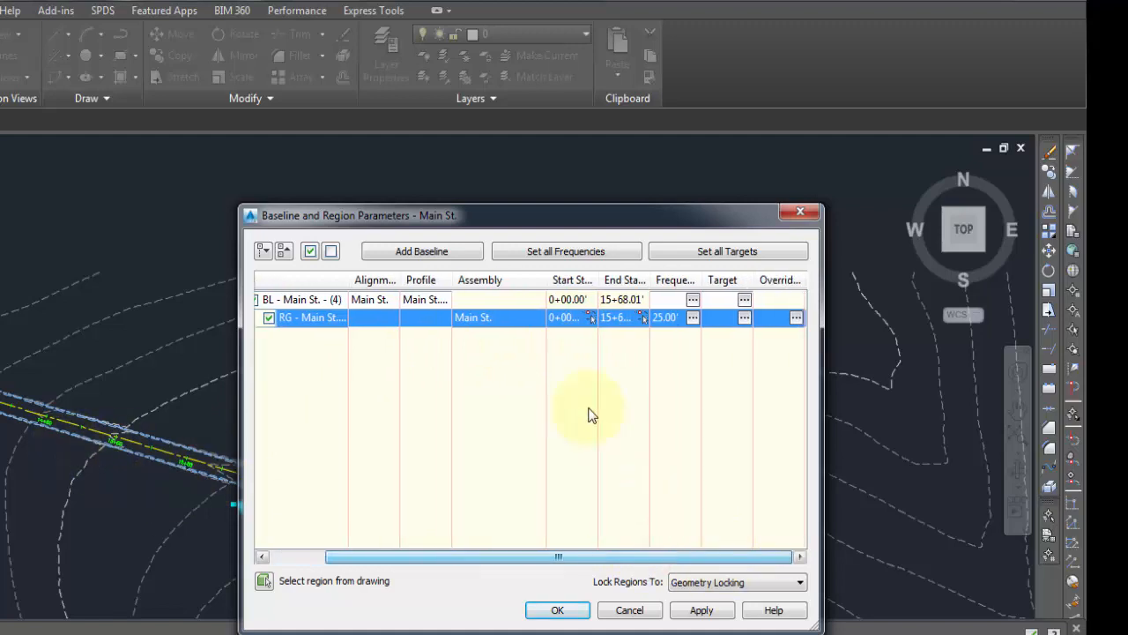
click(581, 319)
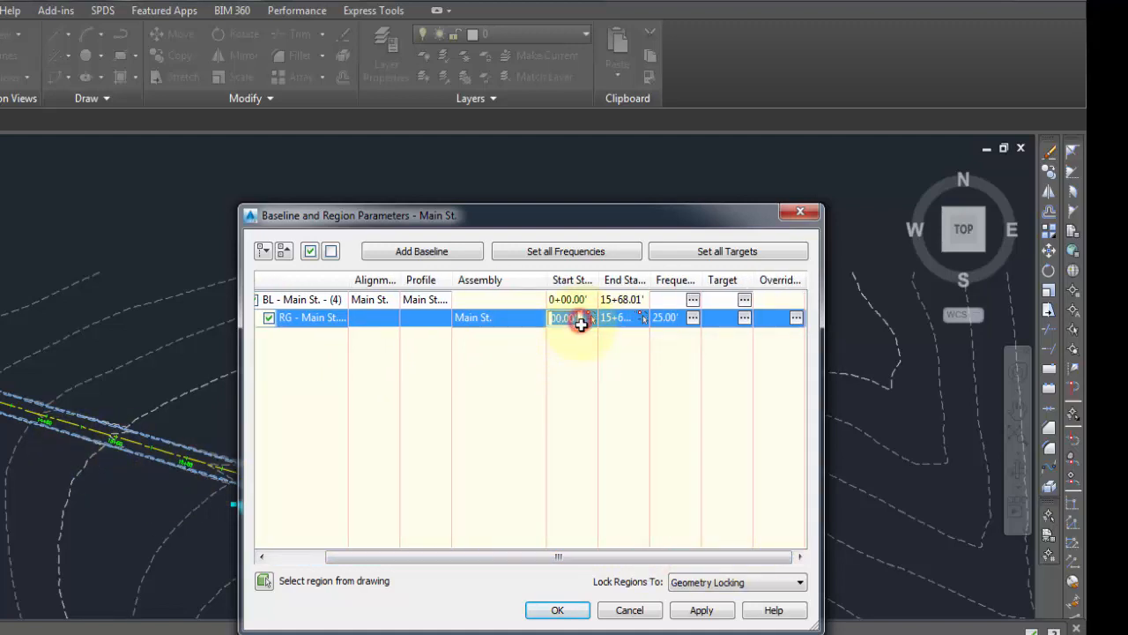
click(657, 220)
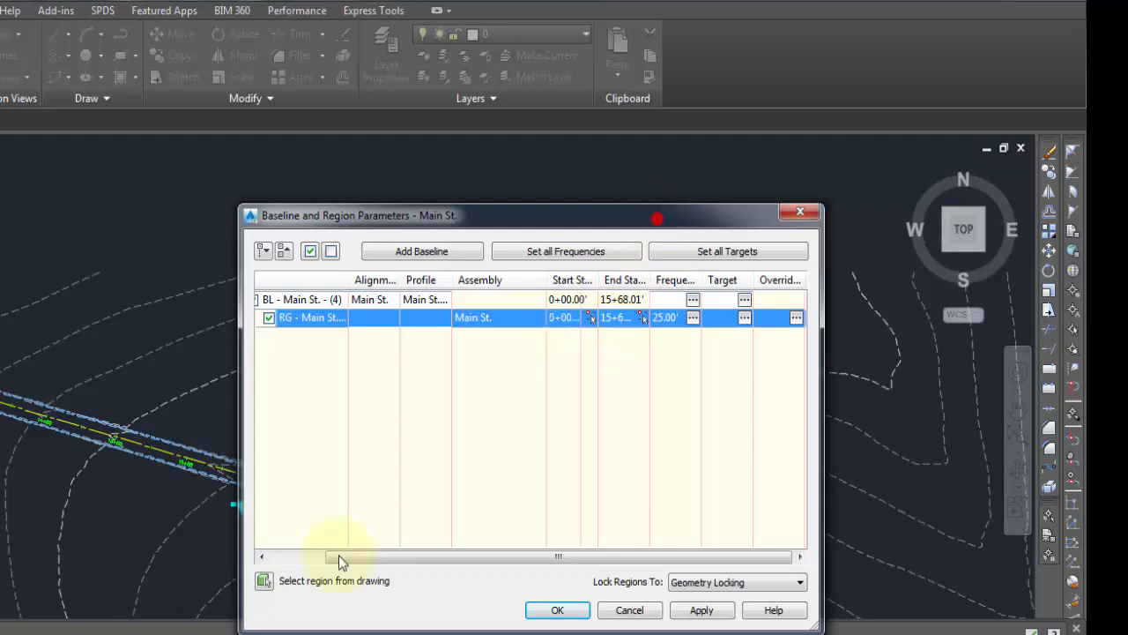
click(573, 319)
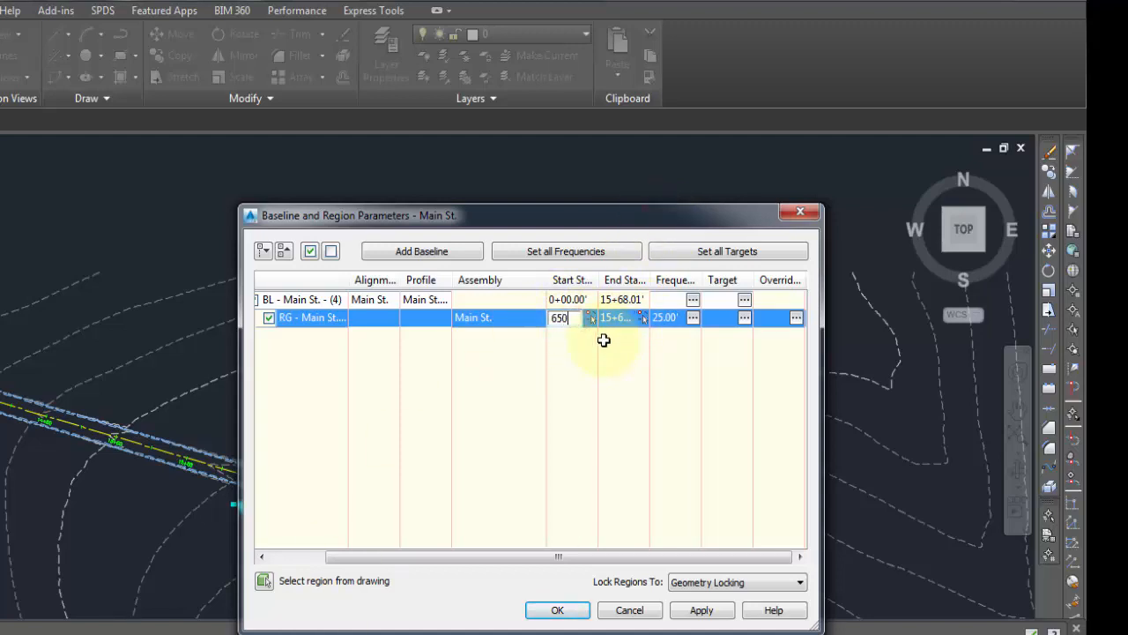
text(650)
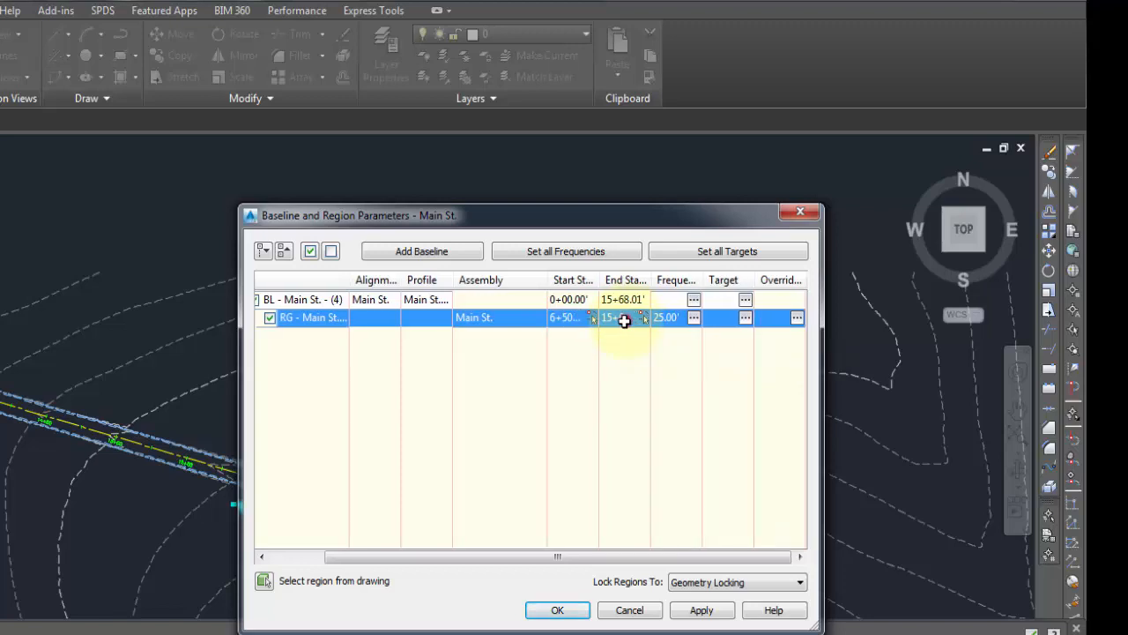
click(623, 319)
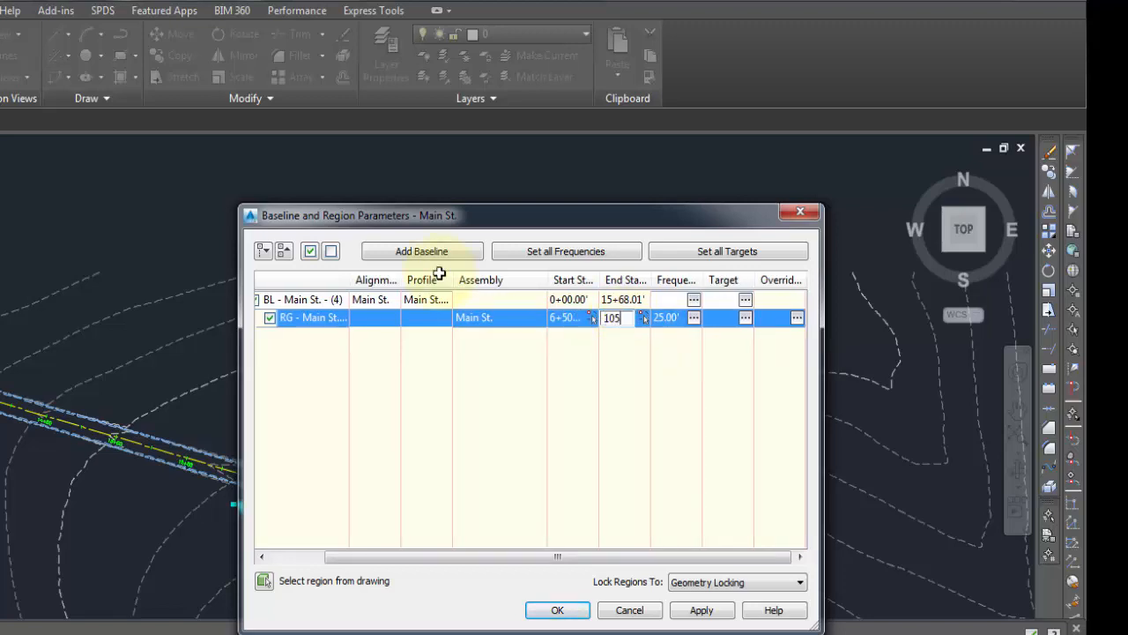
click(468, 363)
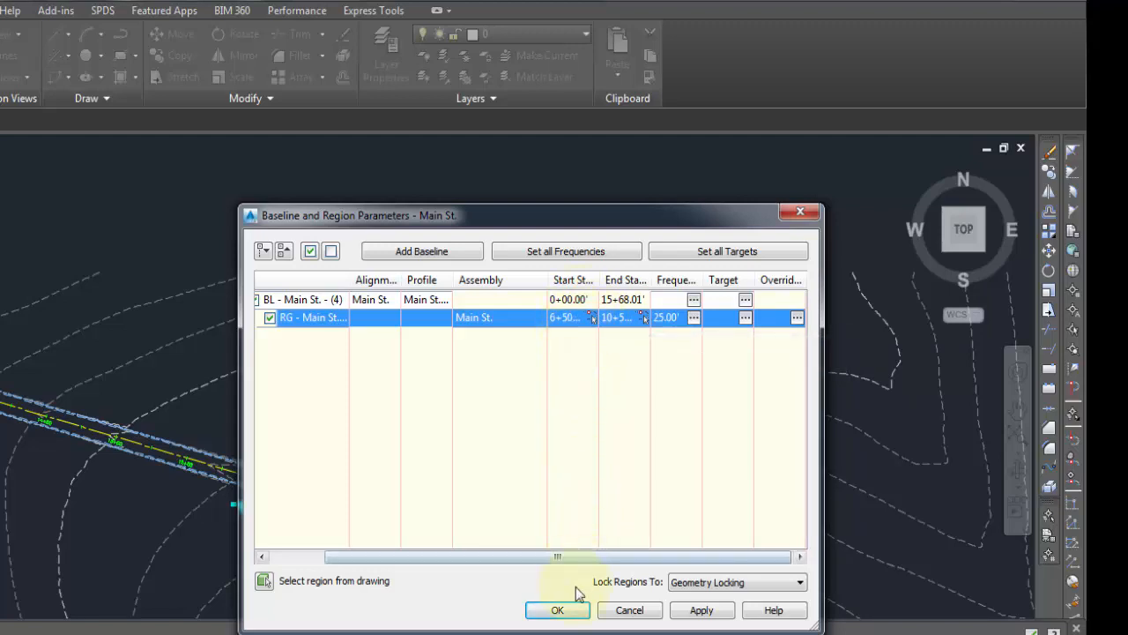
click(561, 610)
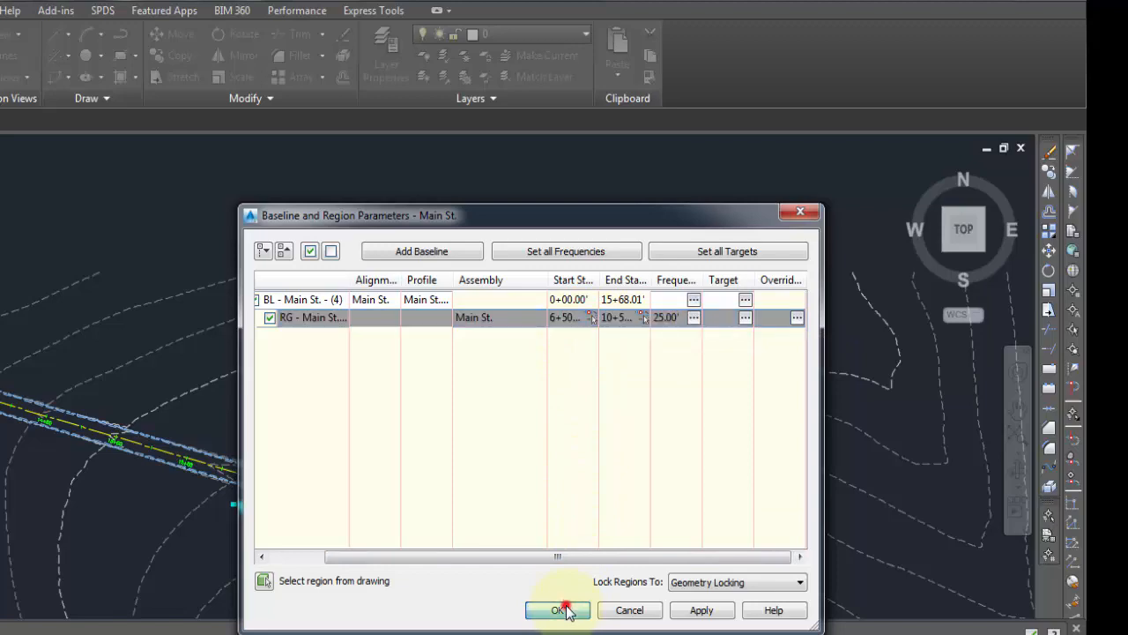
click(190, 415)
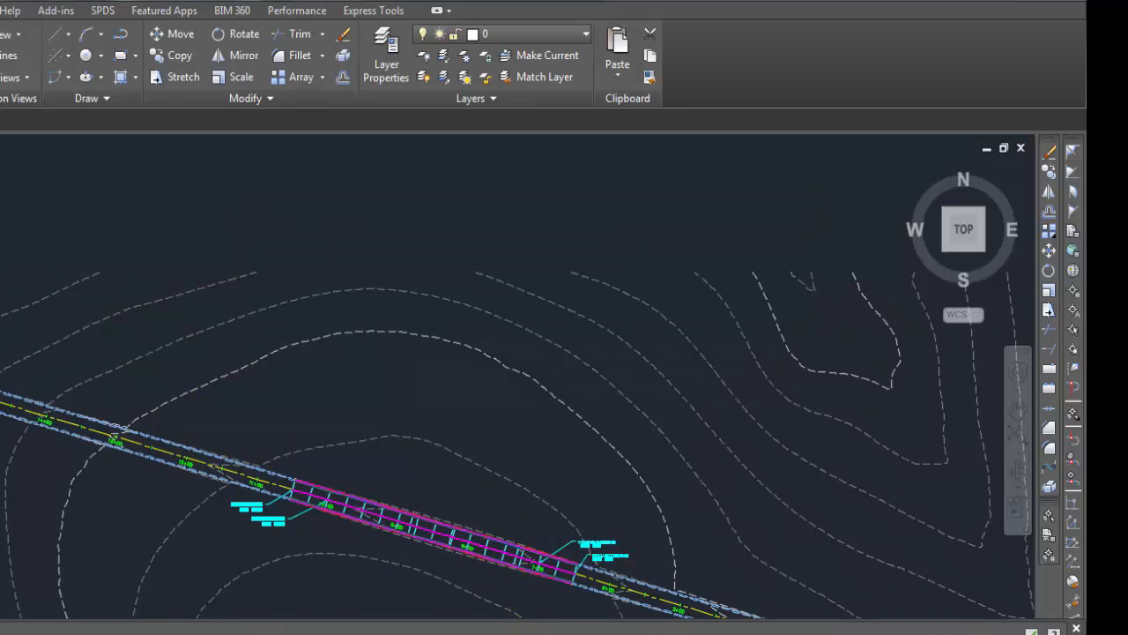
Thaw the $_WIDENING layer to show the widening lines beside the corridor
scroll(388, 513, up, 3)
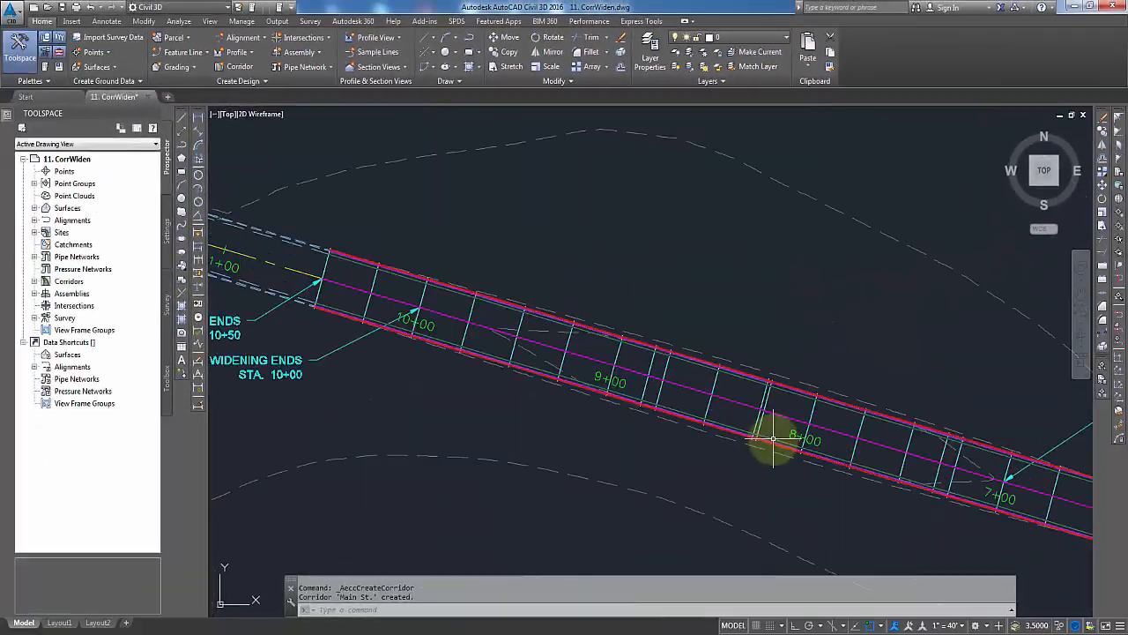
middle_drag(773, 438, 660, 380)
scroll(803, 393, down, 2)
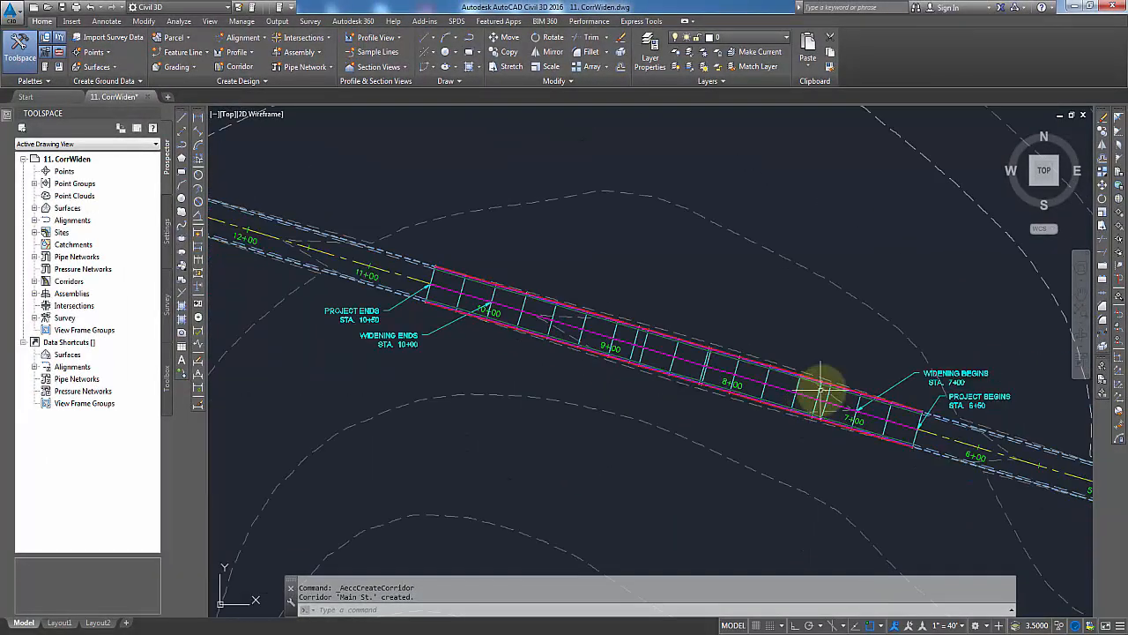
scroll(915, 415, up, 2)
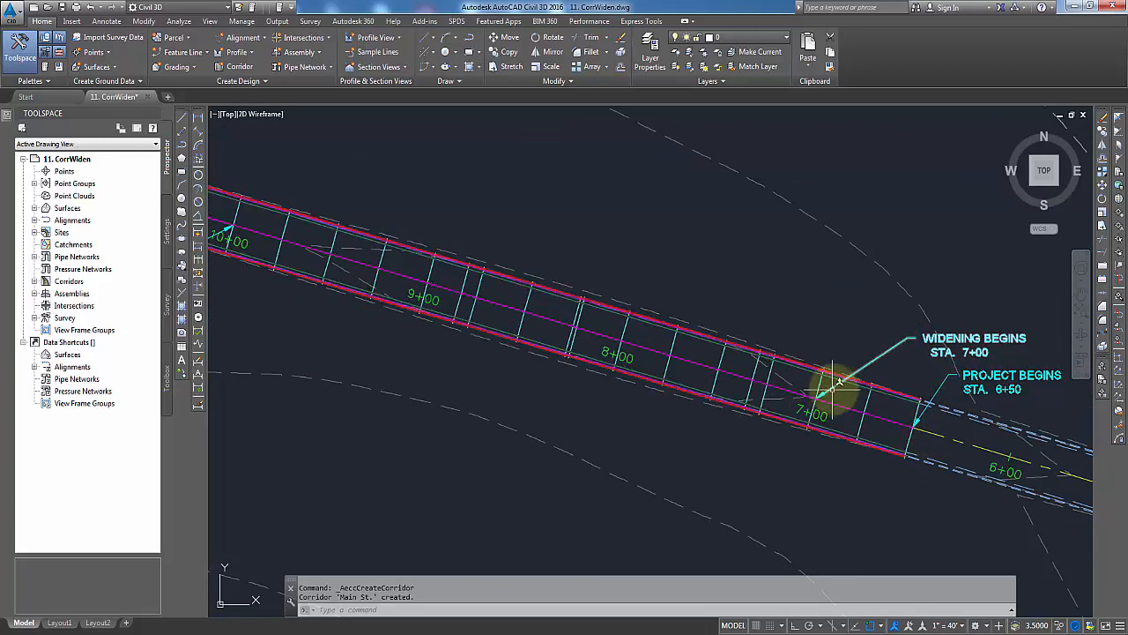
scroll(871, 407, down, 2)
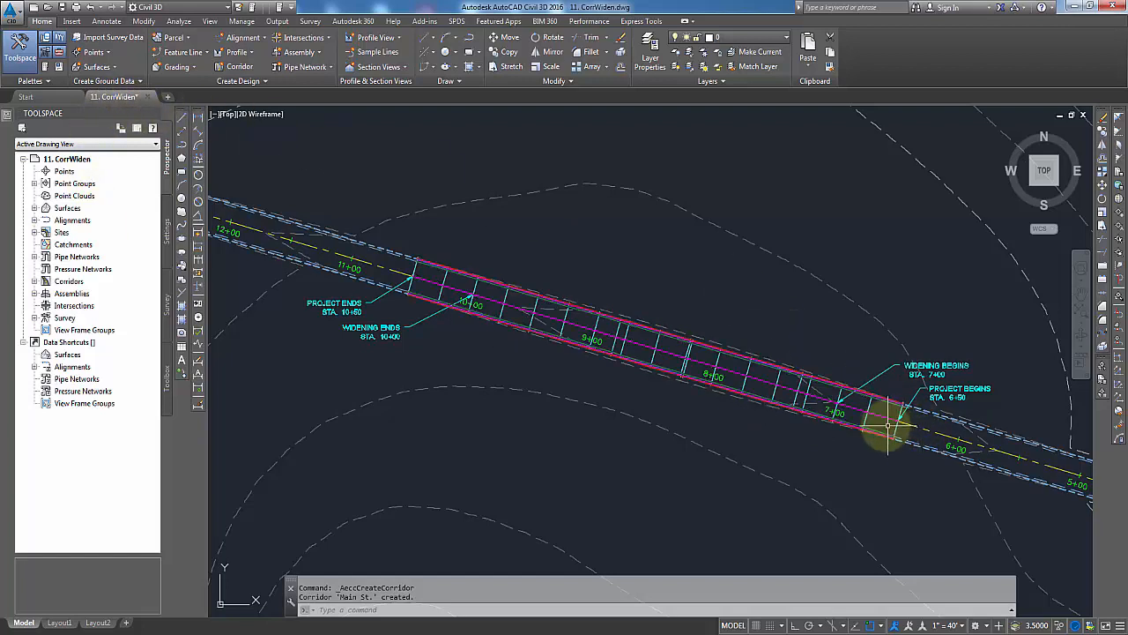
click(777, 38)
scroll(792, 173, up, 1)
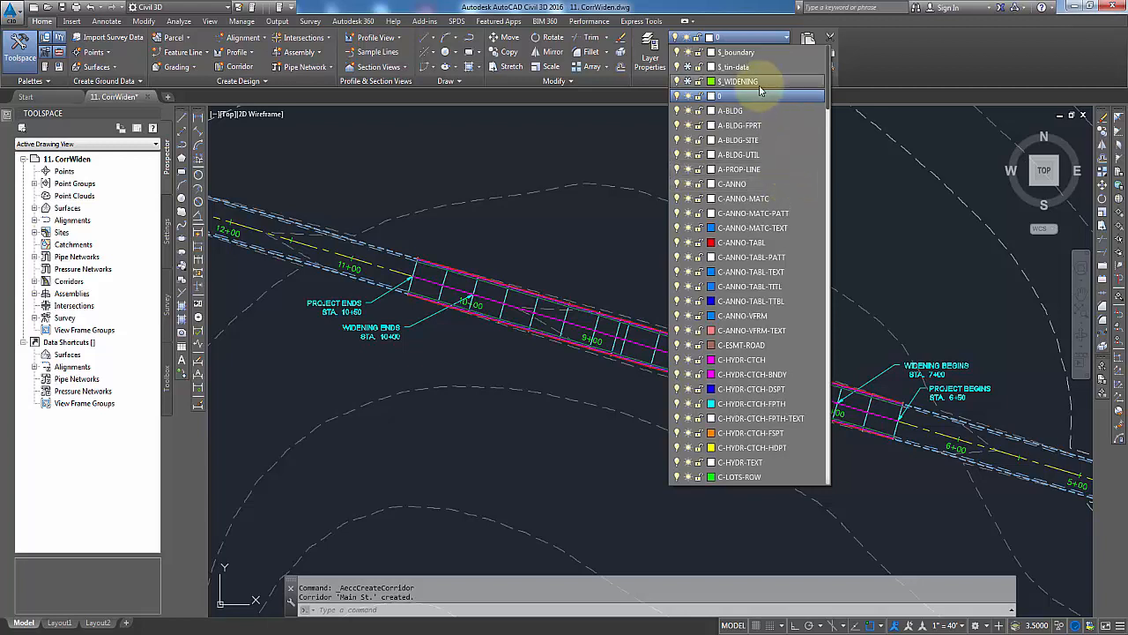
click(689, 81)
click(602, 420)
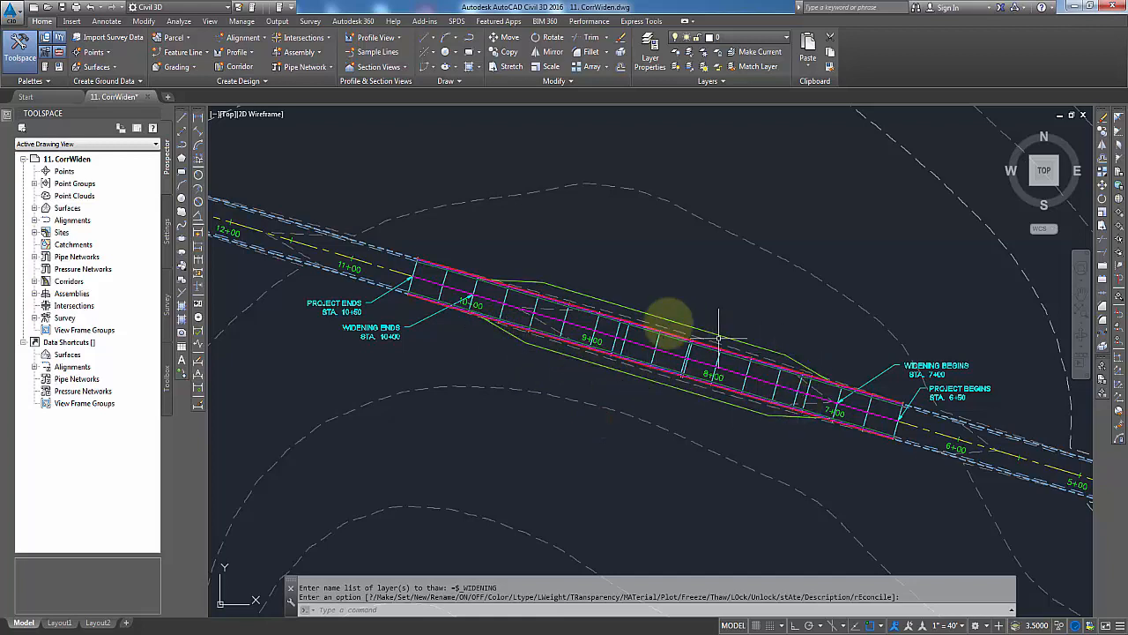
Open the Main St. corridor's properties and bring up the target mapping for its region
mouse_move(494, 276)
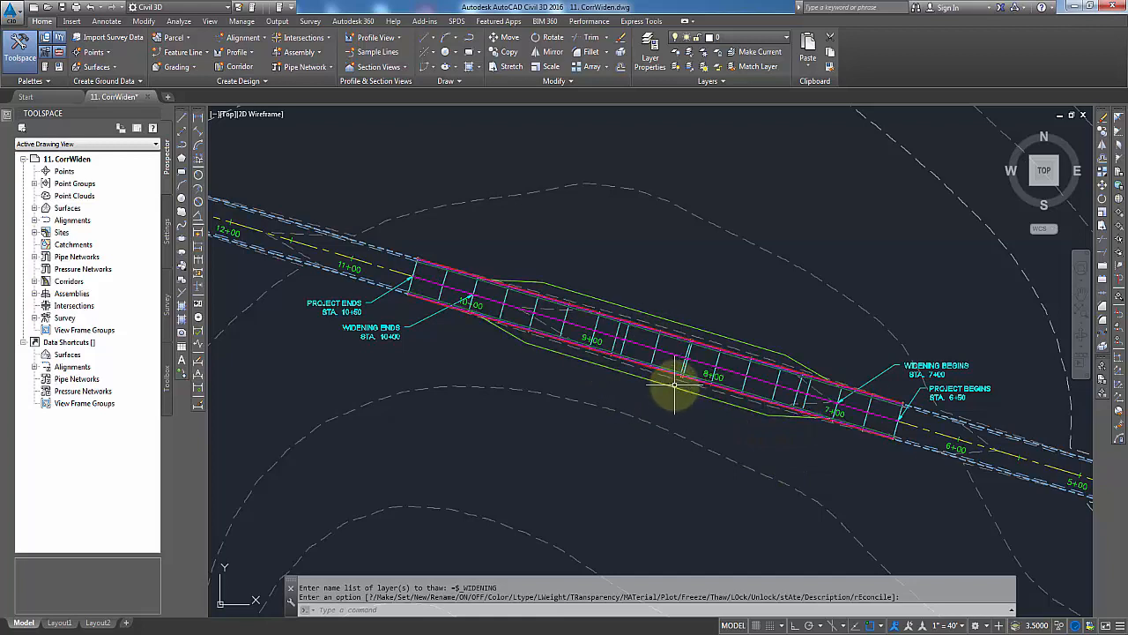
click(722, 381)
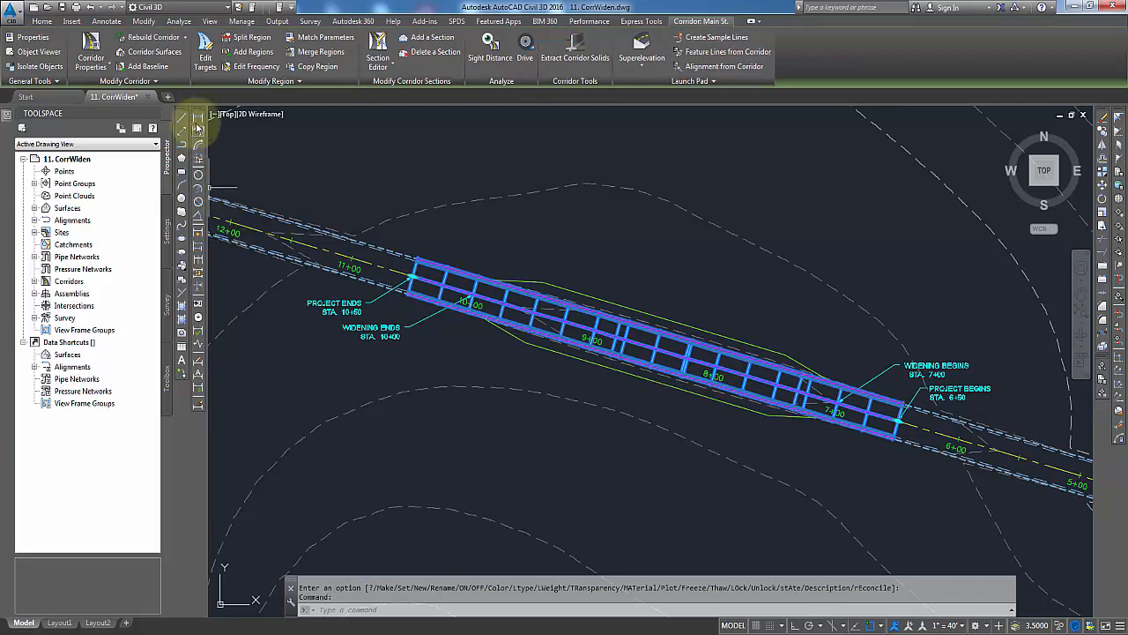
click(94, 45)
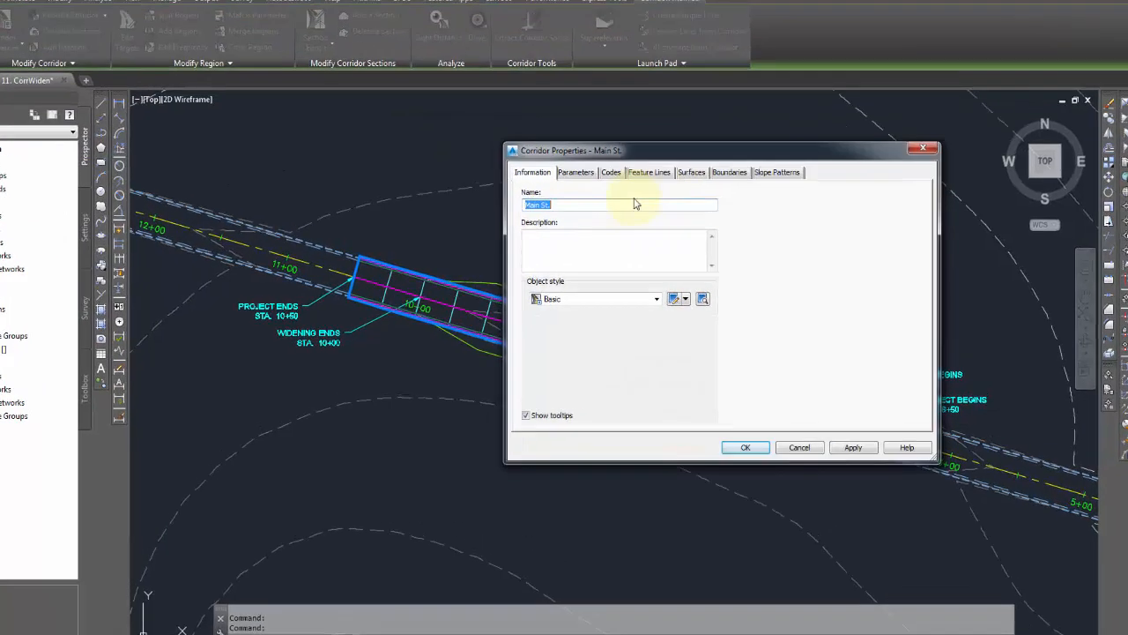
click(576, 172)
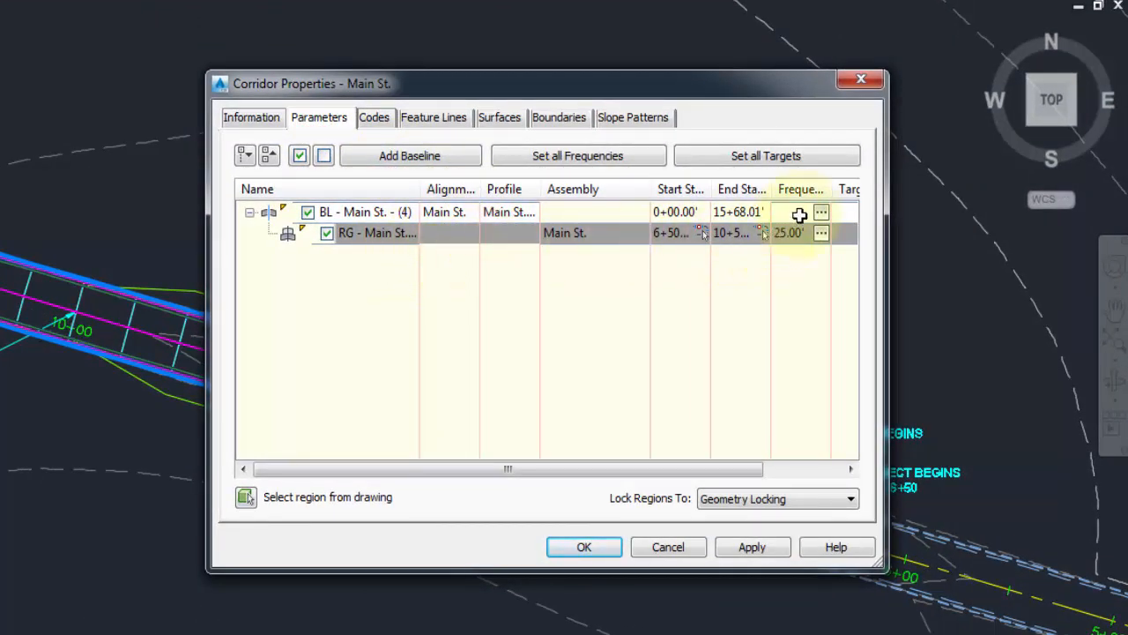
drag(711, 470, 793, 469)
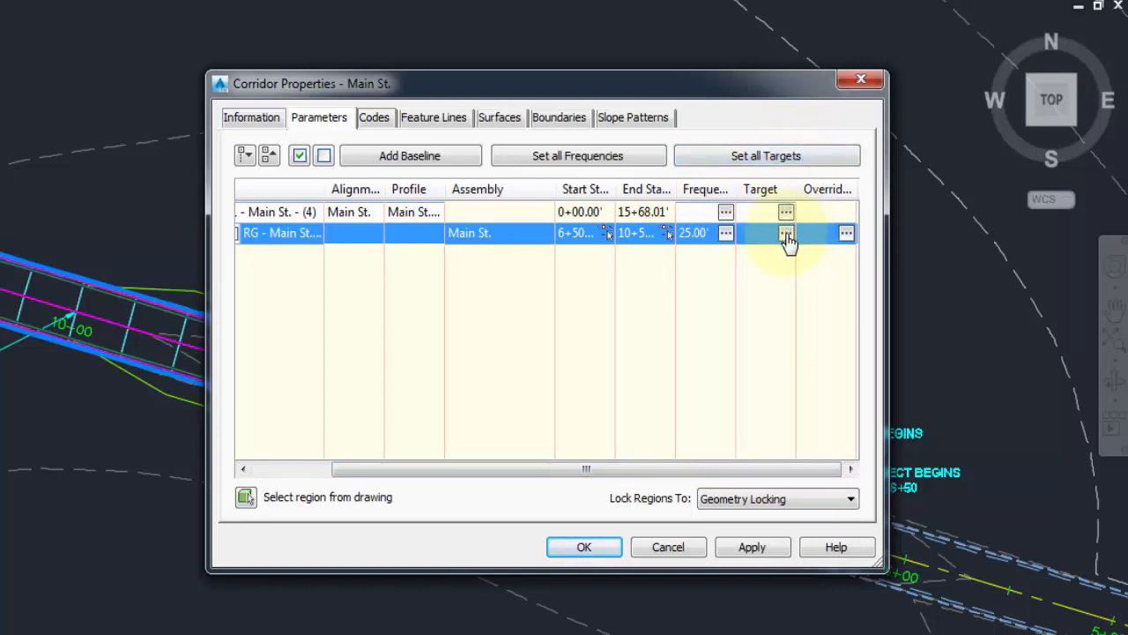
drag(768, 85, 877, 36)
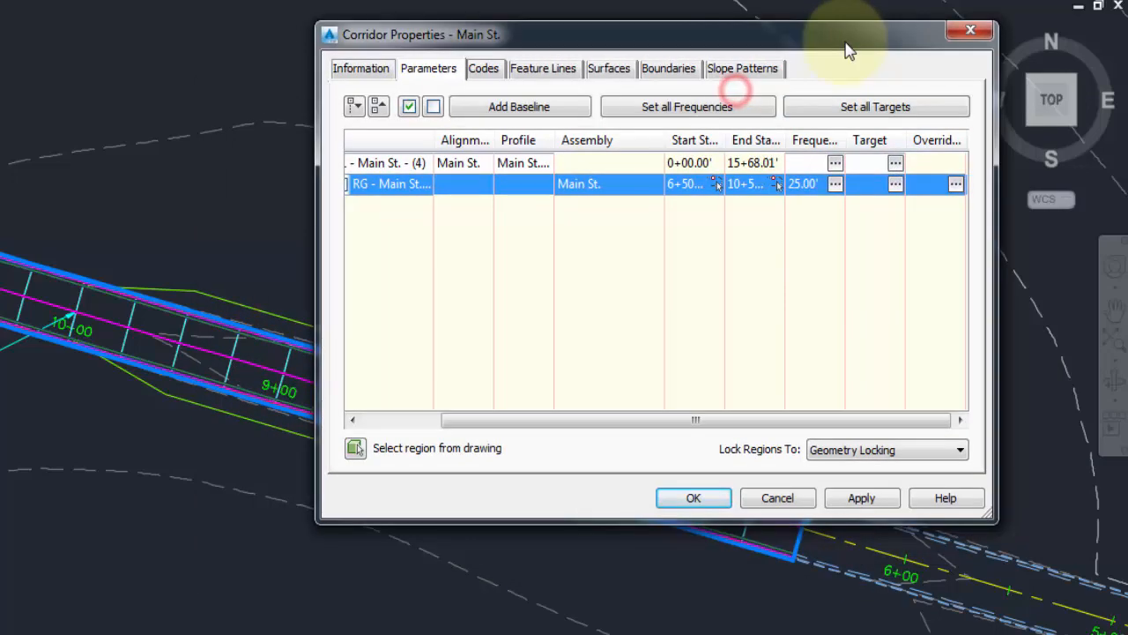
click(896, 185)
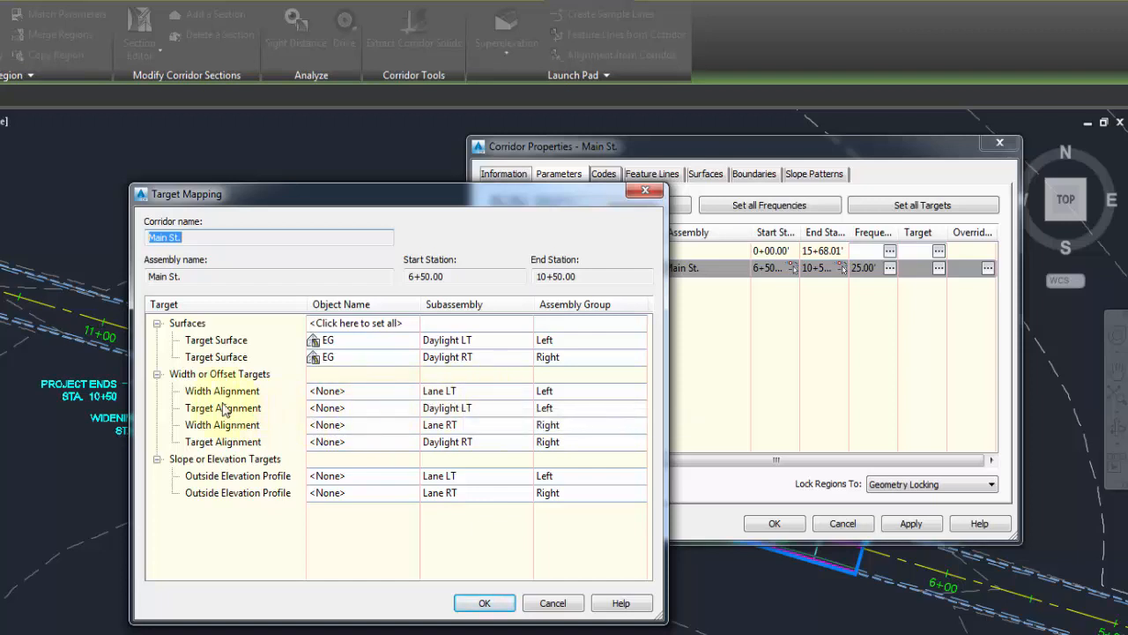
Set the Lane LT width target to the green widening polyline south of the road, using feature lines, survey figures and polylines as object type
click(360, 393)
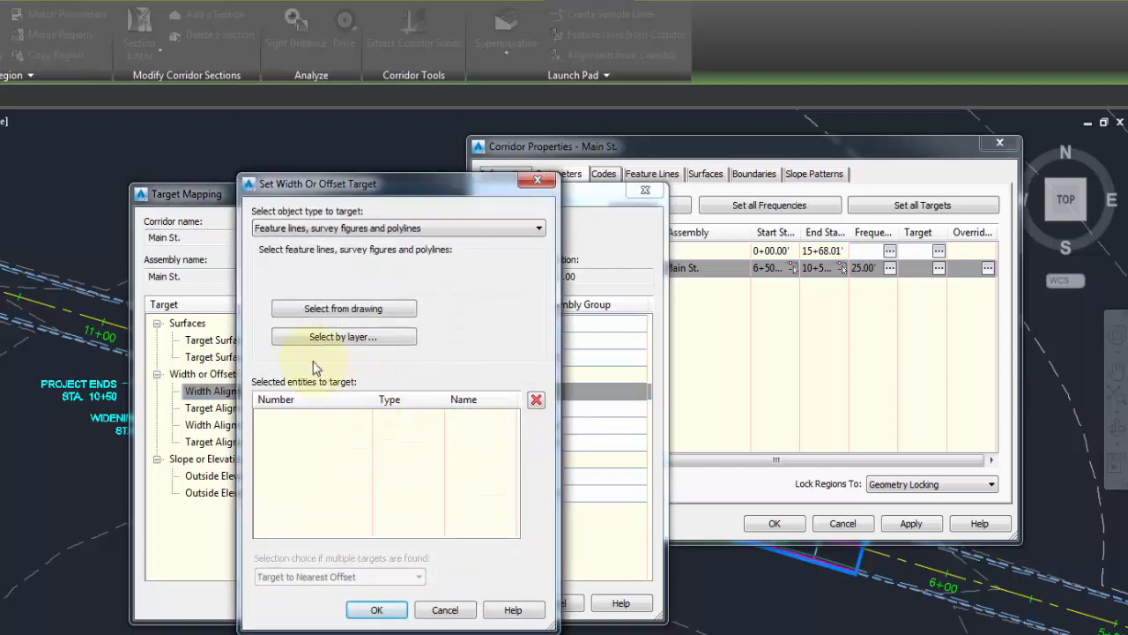
click(418, 231)
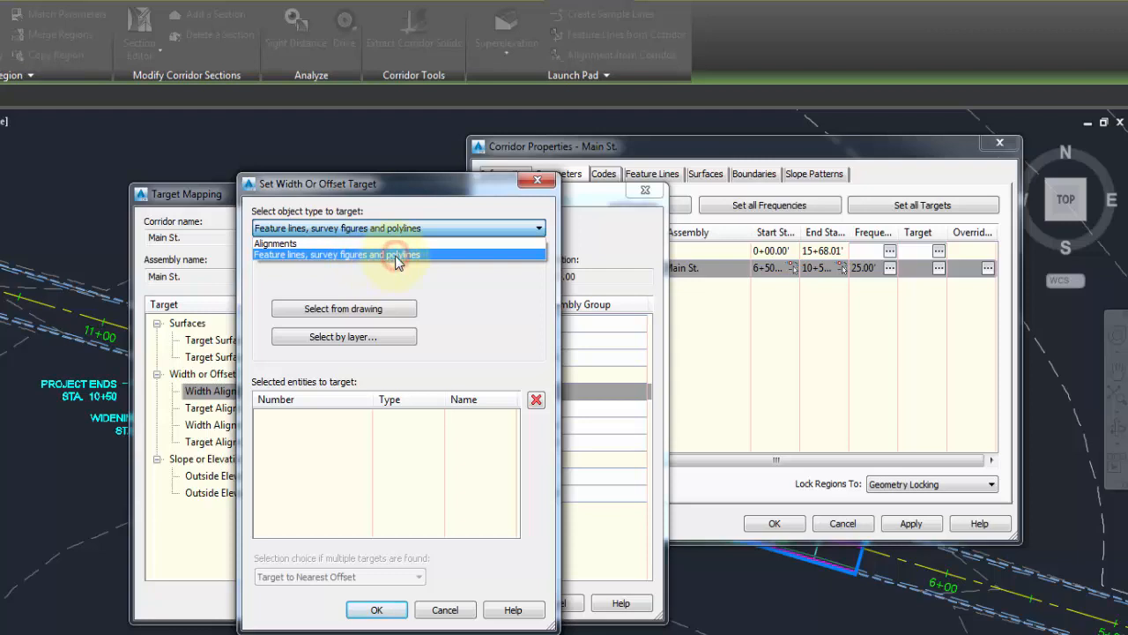
click(397, 255)
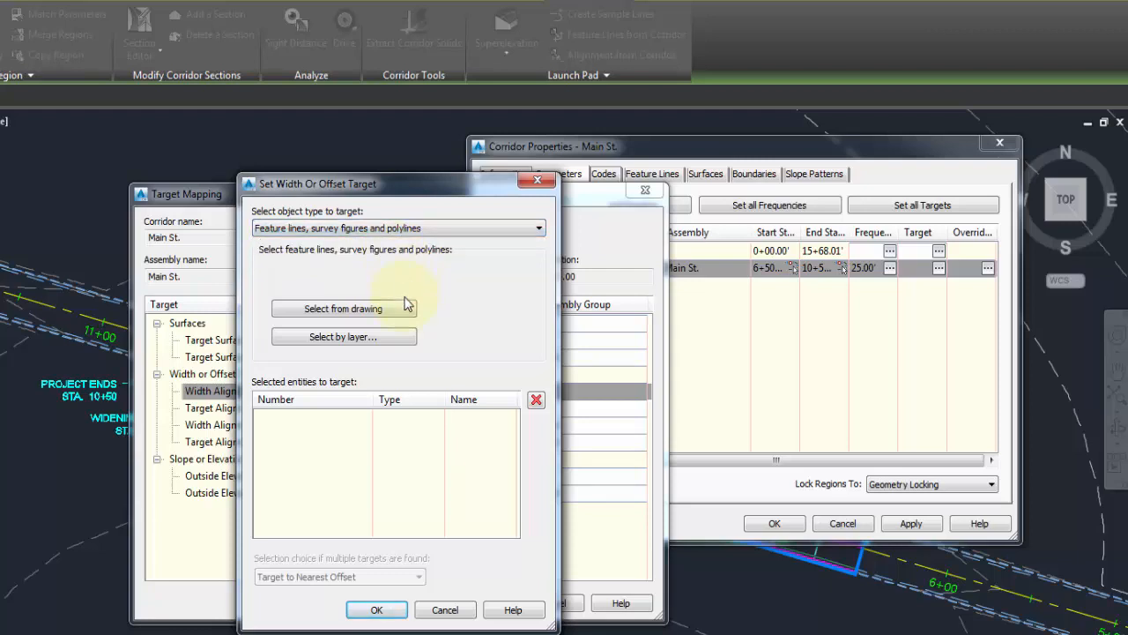
click(344, 309)
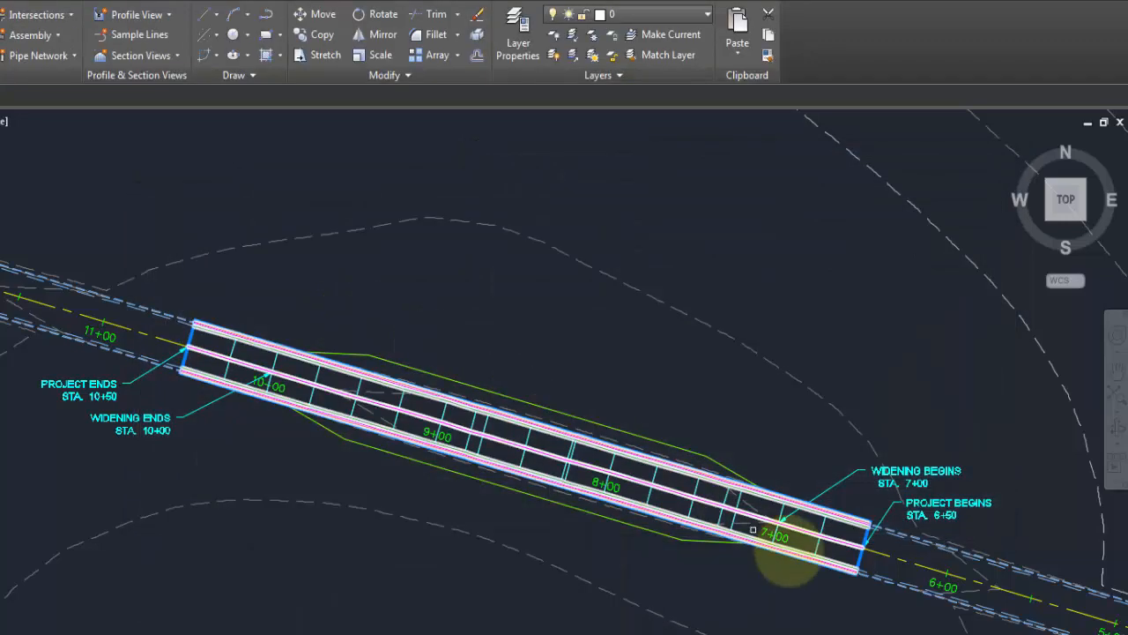
click(752, 530)
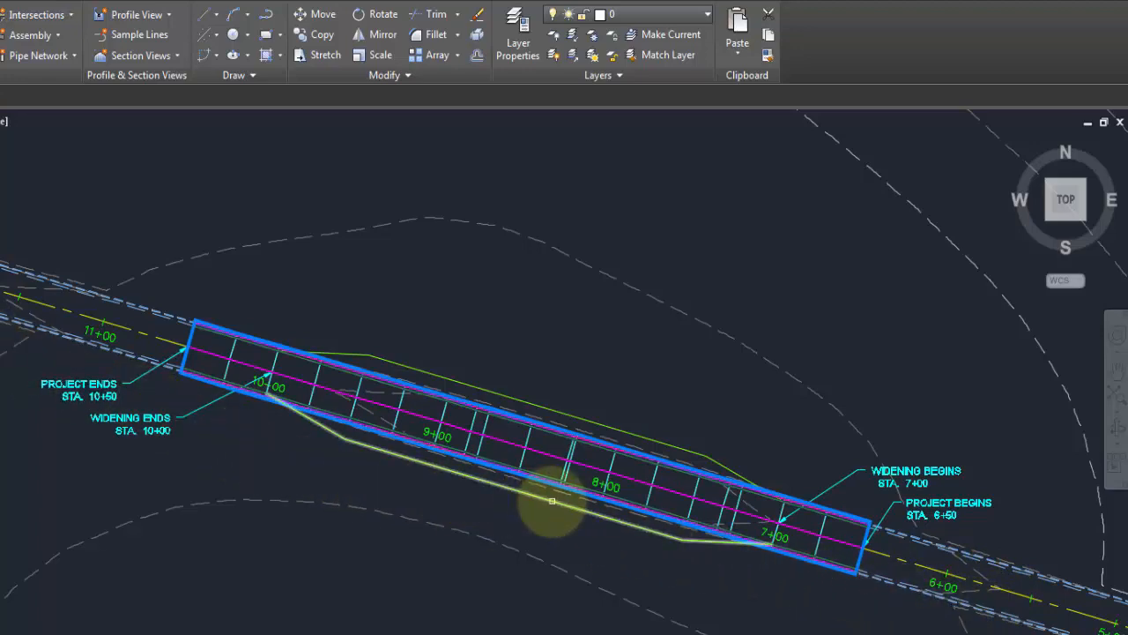
click(547, 501)
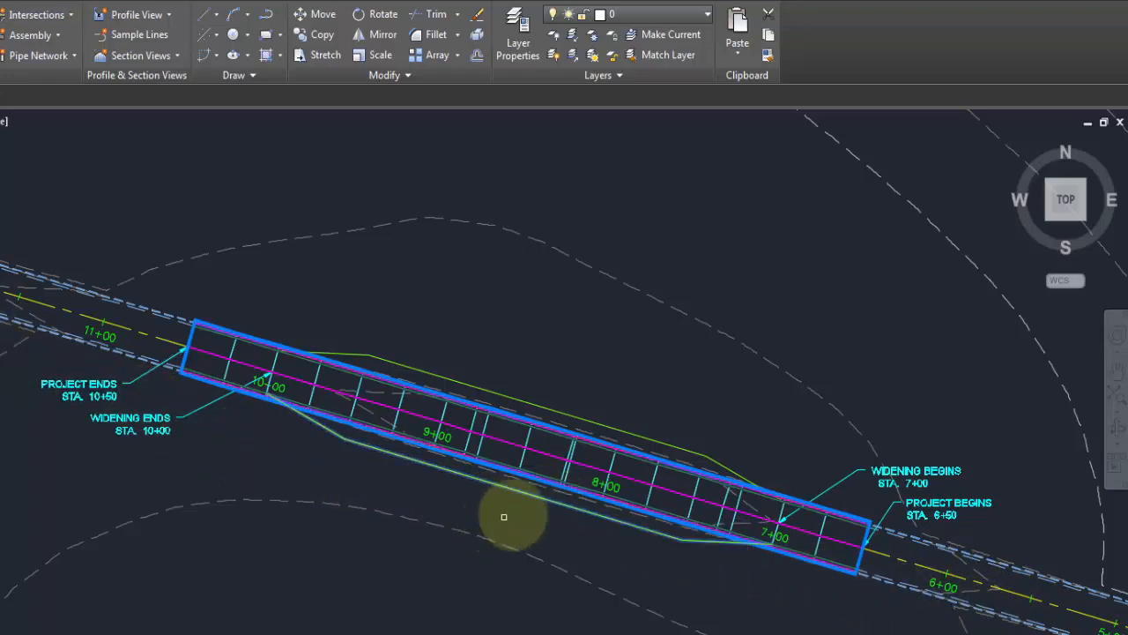
key(Return)
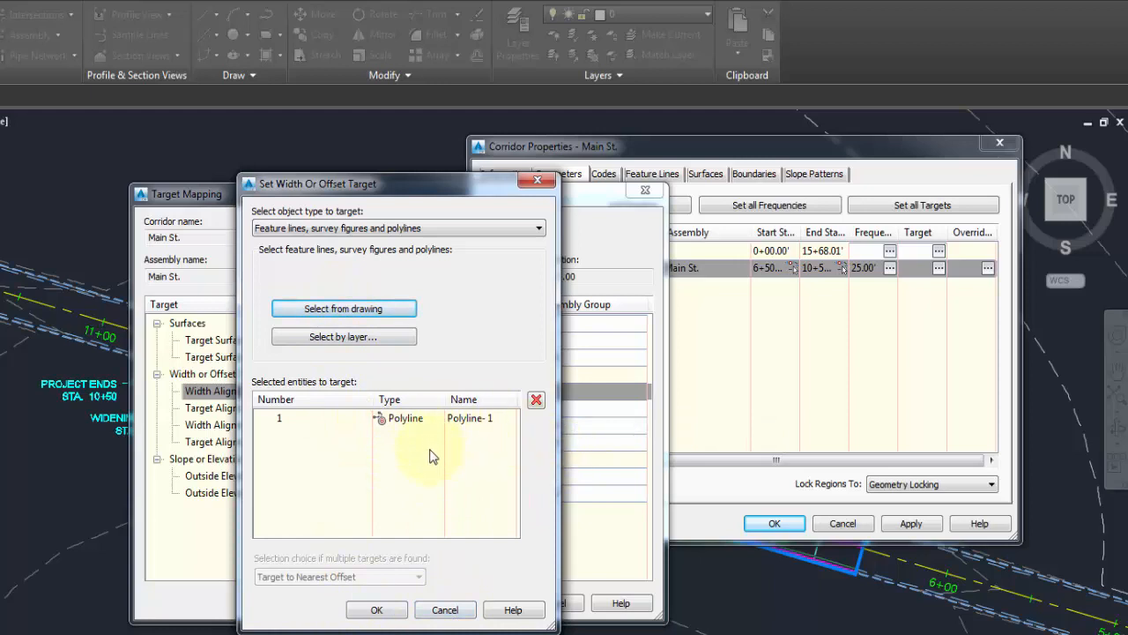
click(377, 610)
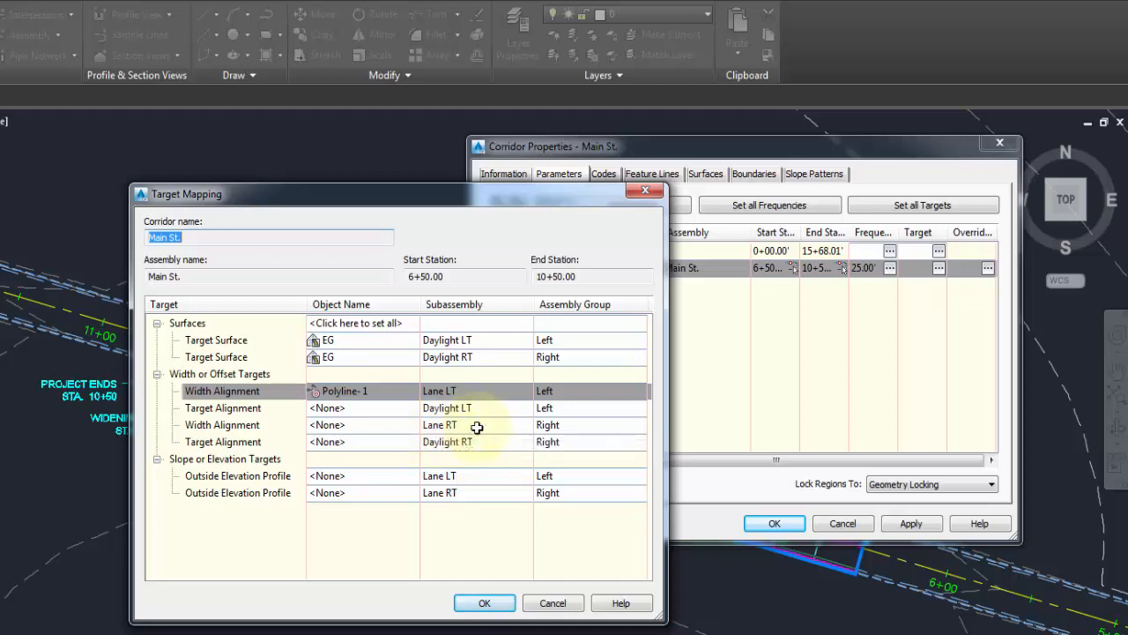
Set the Lane RT width target to the green widening polyline north of the road, picked from the drawing
click(358, 425)
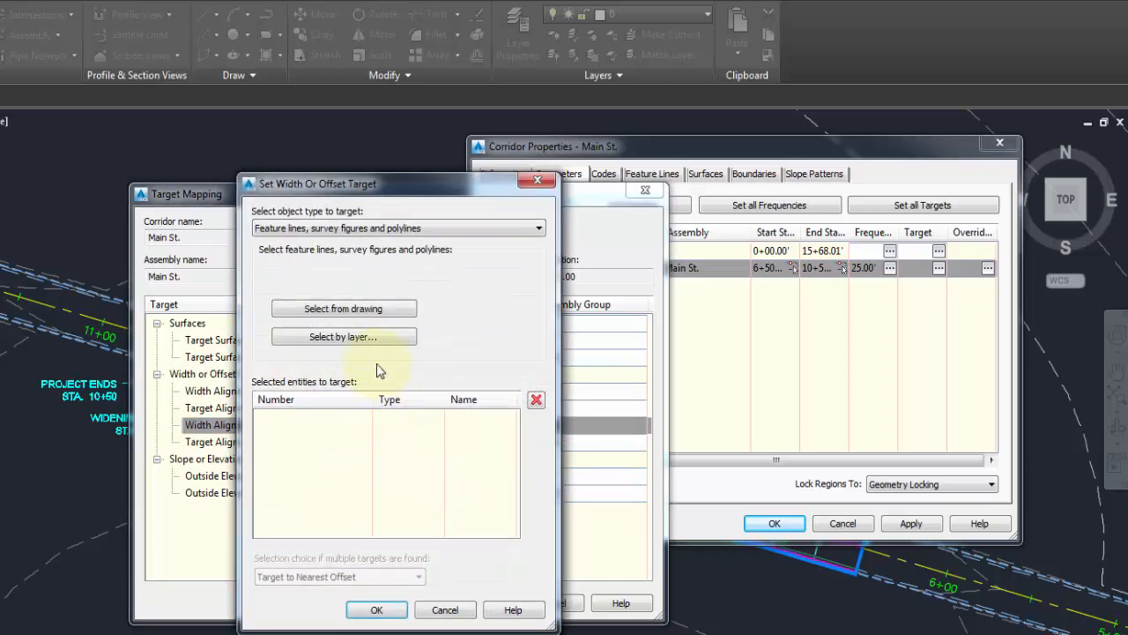
click(376, 314)
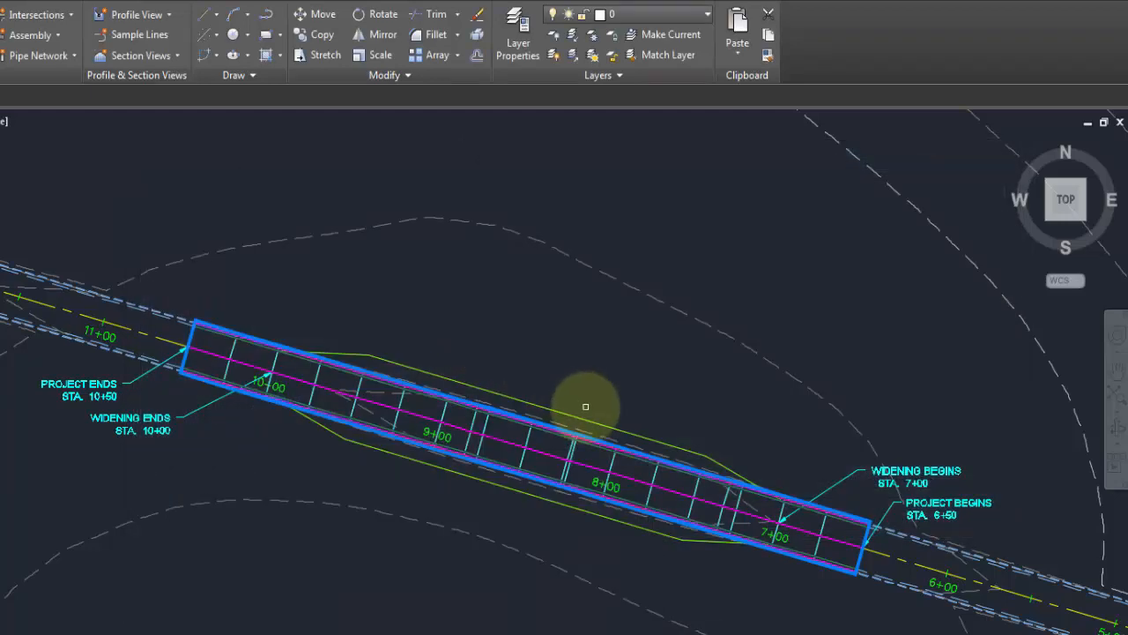
click(574, 412)
key(Return)
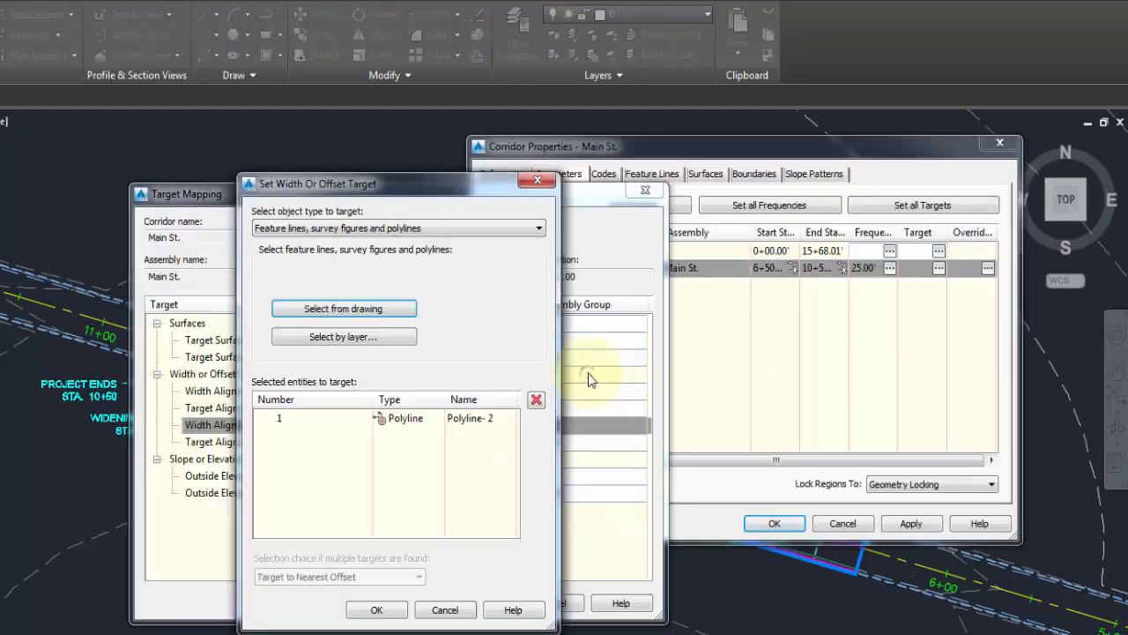
click(377, 610)
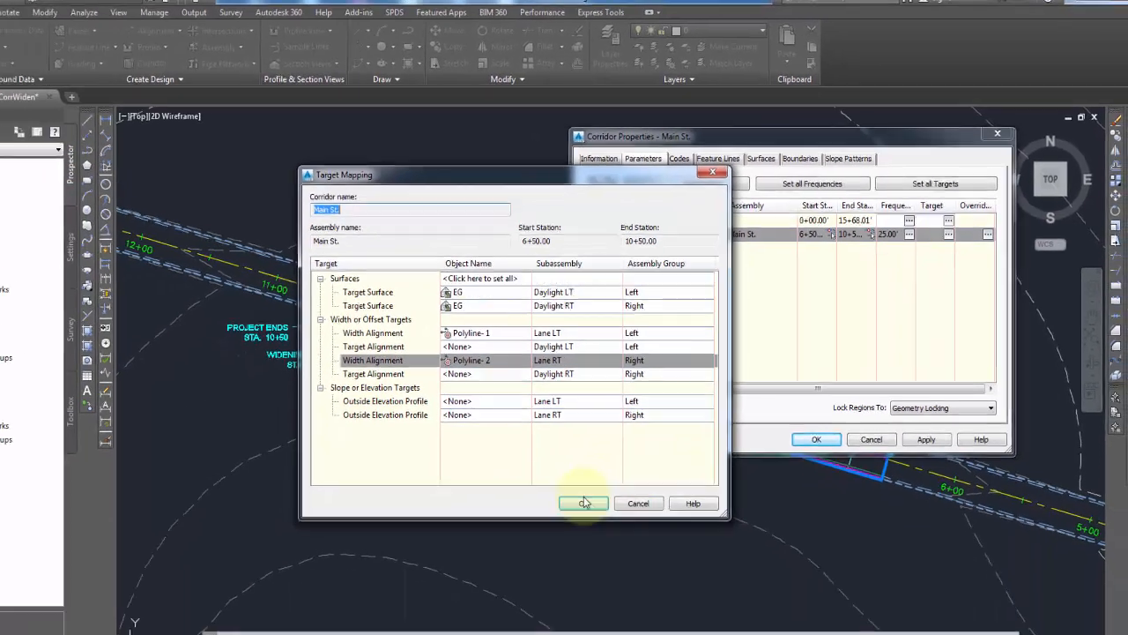
Accept the target mapping and corridor properties, and rebuild the Main St. corridor with the new width targets
click(486, 603)
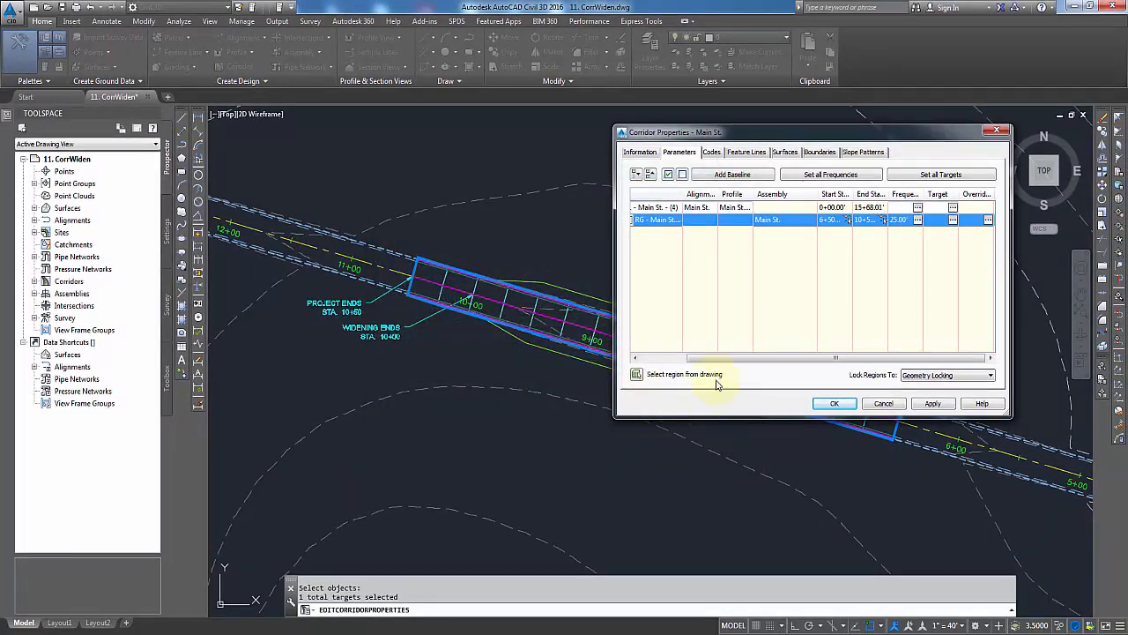
click(834, 403)
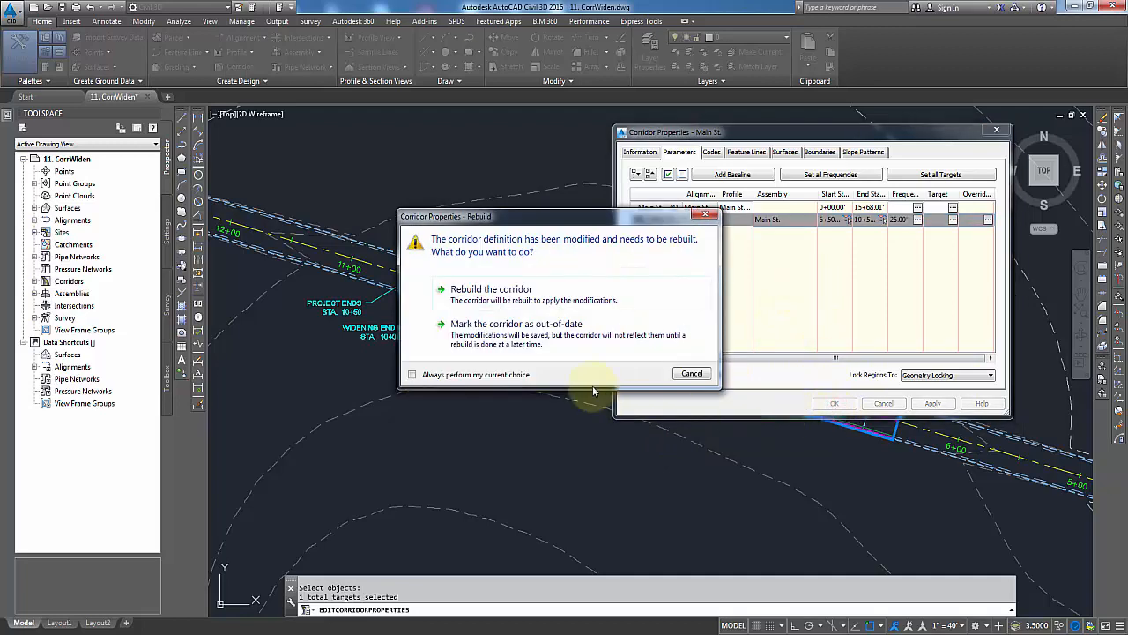
click(512, 295)
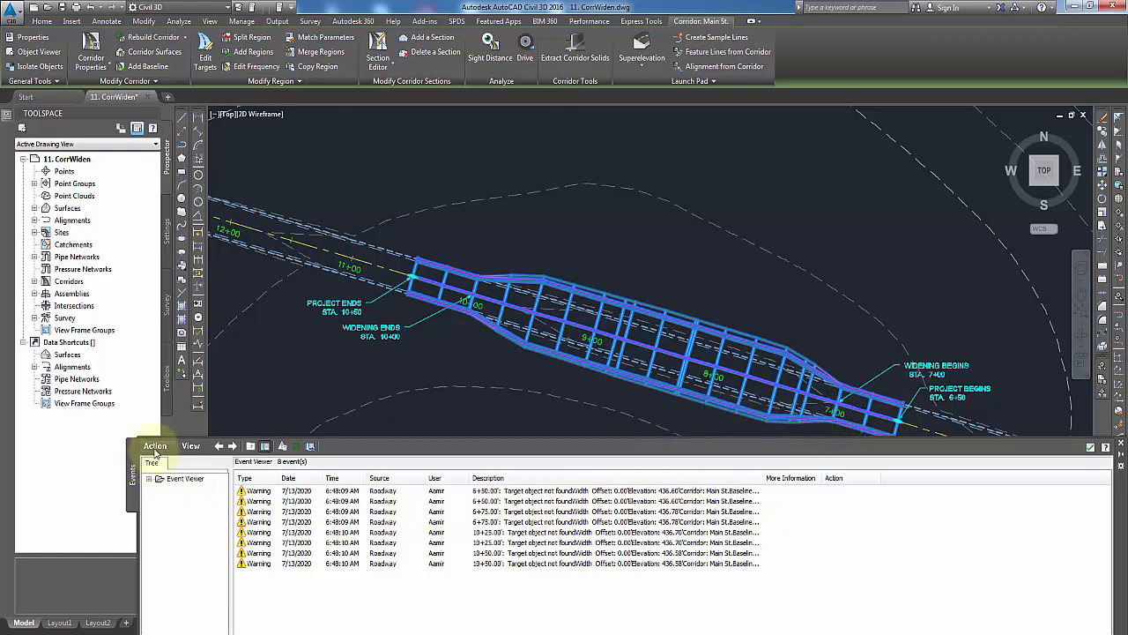
Clear all events from the Event Viewer, close it, and deselect the corridor
click(155, 446)
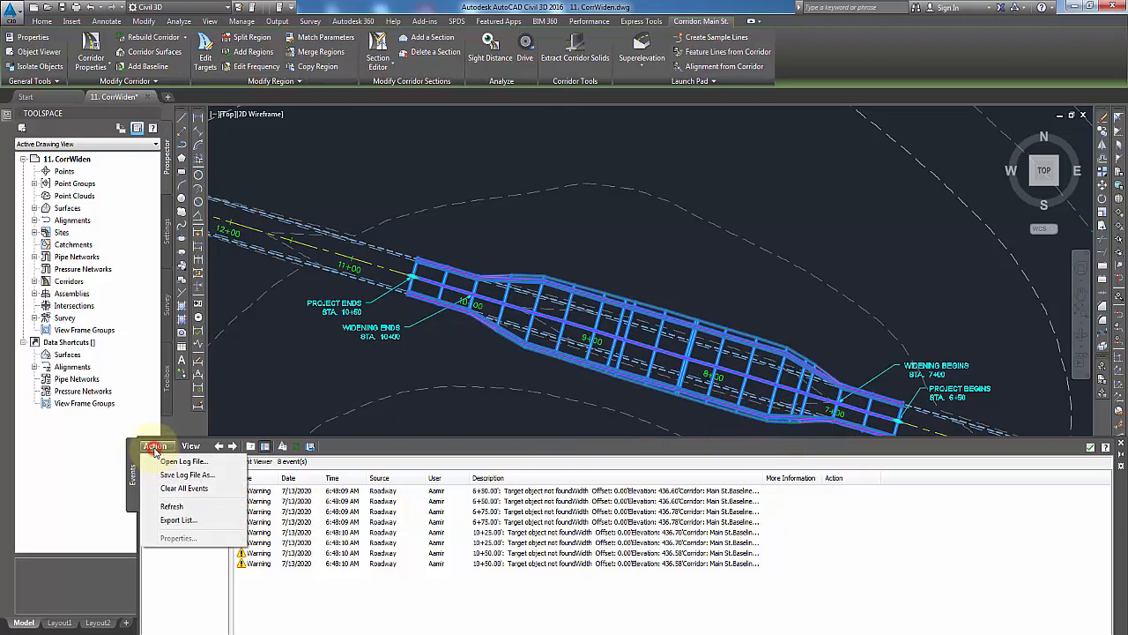
click(184, 488)
click(1091, 448)
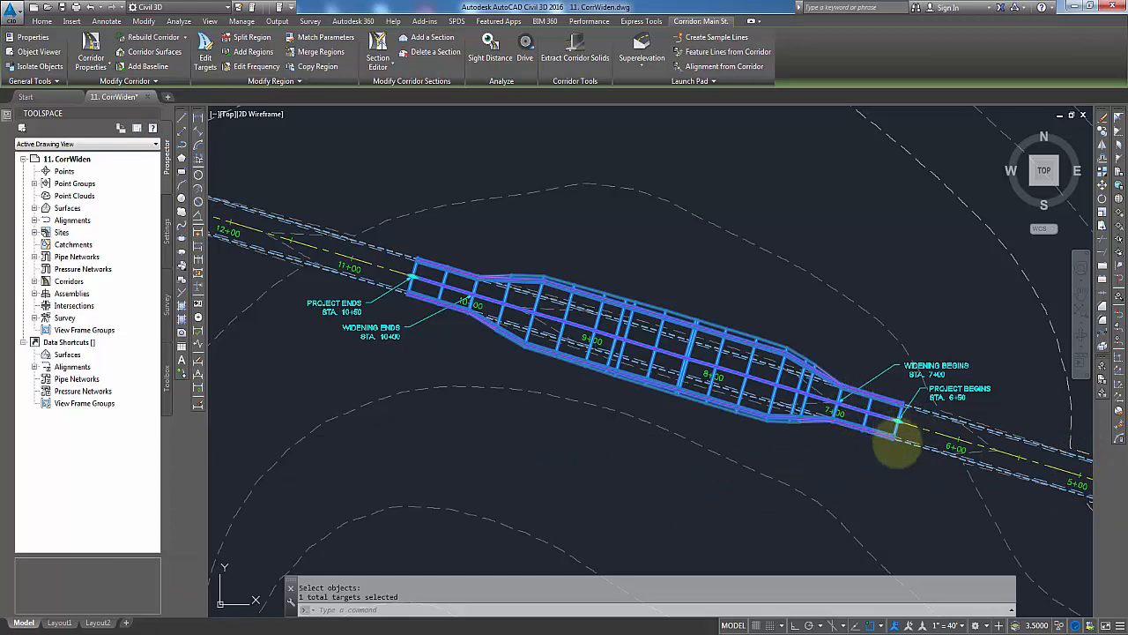
key(Escape)
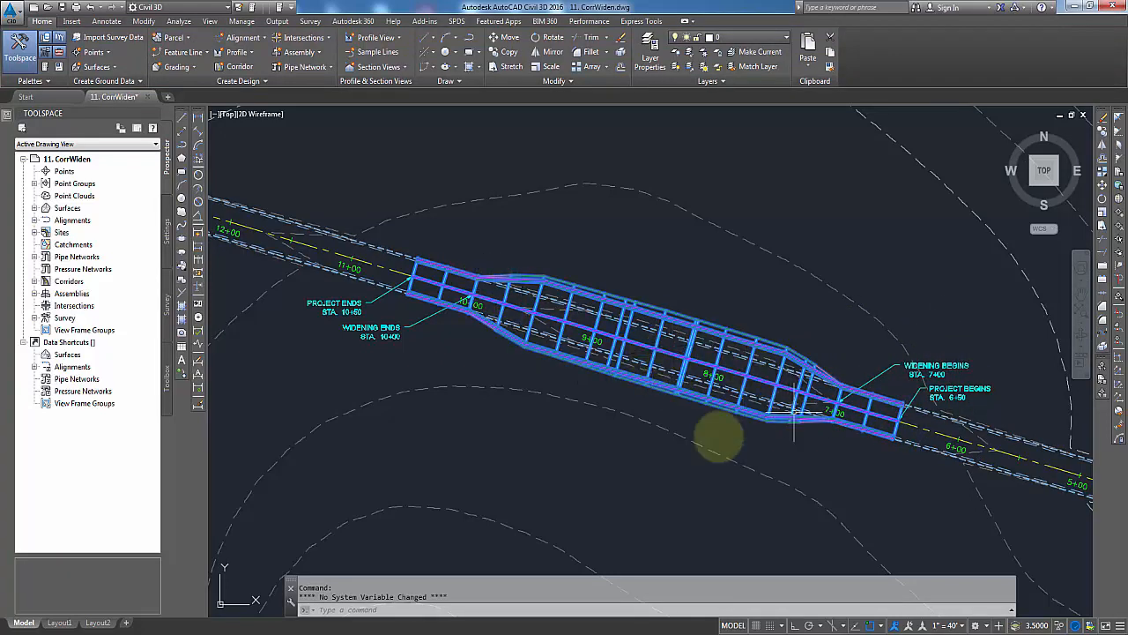
Open the Main St. corridor in the Section Editor and set its view to Zoom to an Offset and Elevation
scroll(908, 423, up, 2)
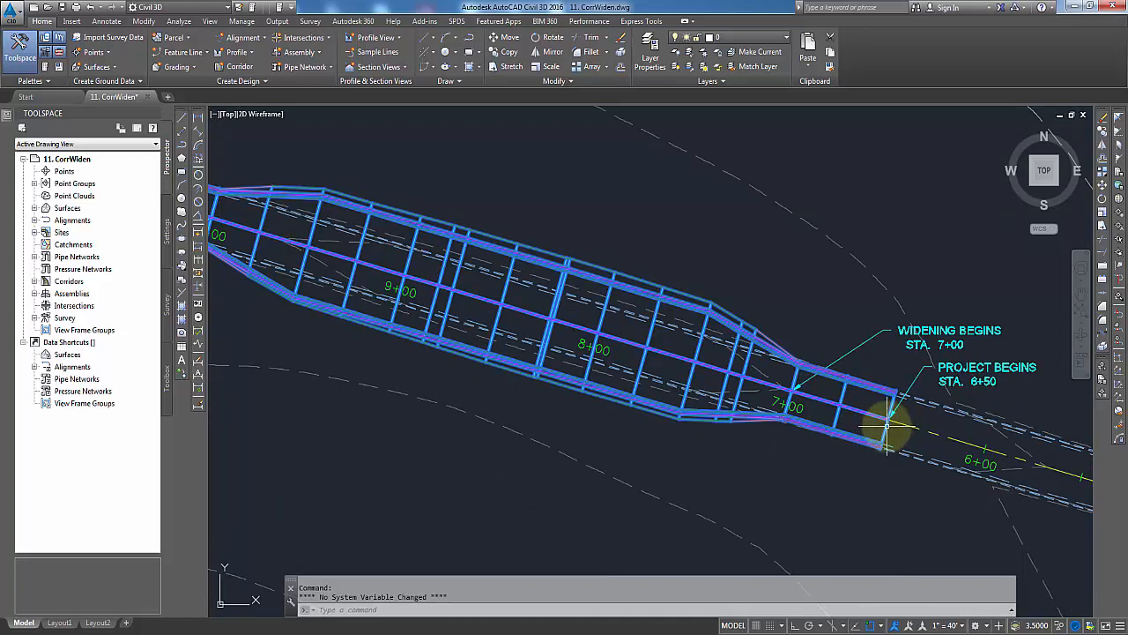
click(887, 427)
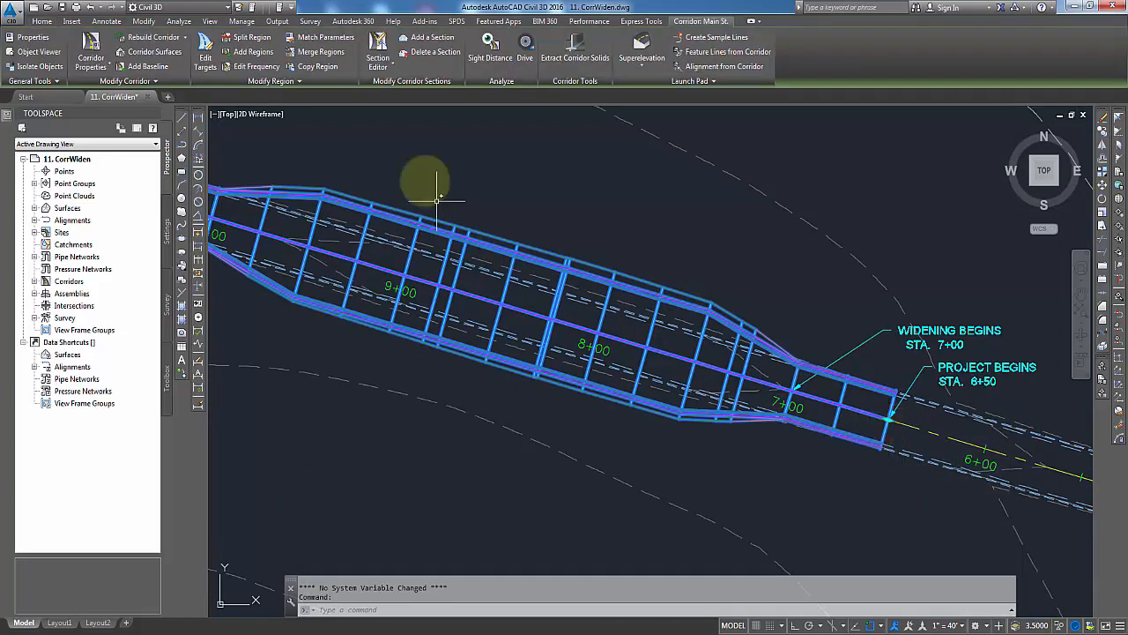
click(378, 51)
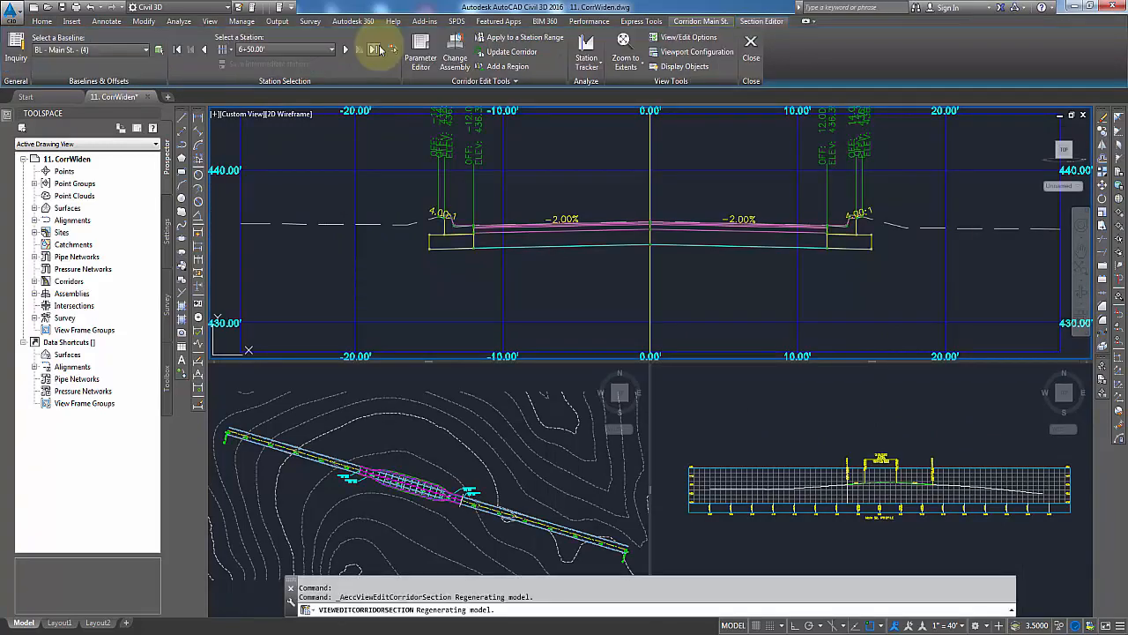
middle_drag(618, 278, 611, 280)
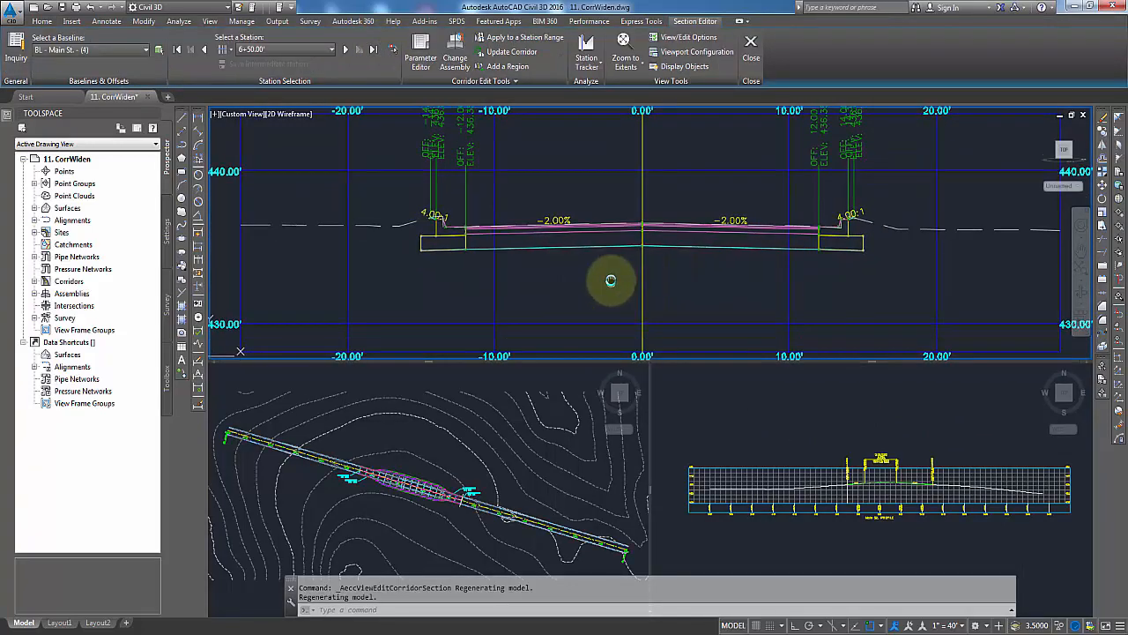
click(628, 61)
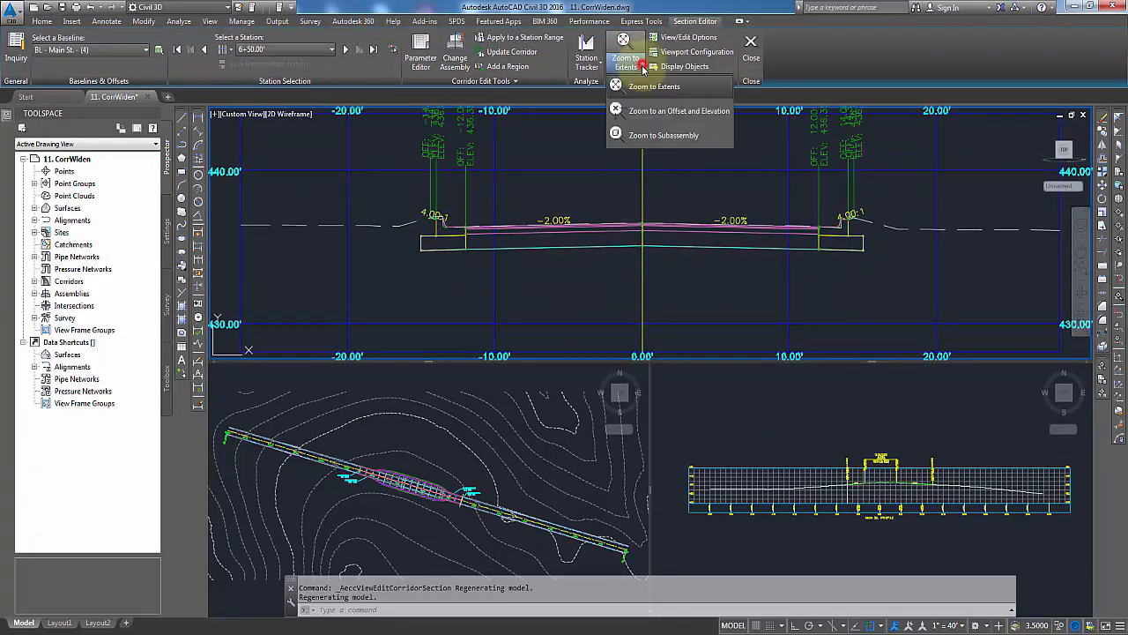
click(709, 112)
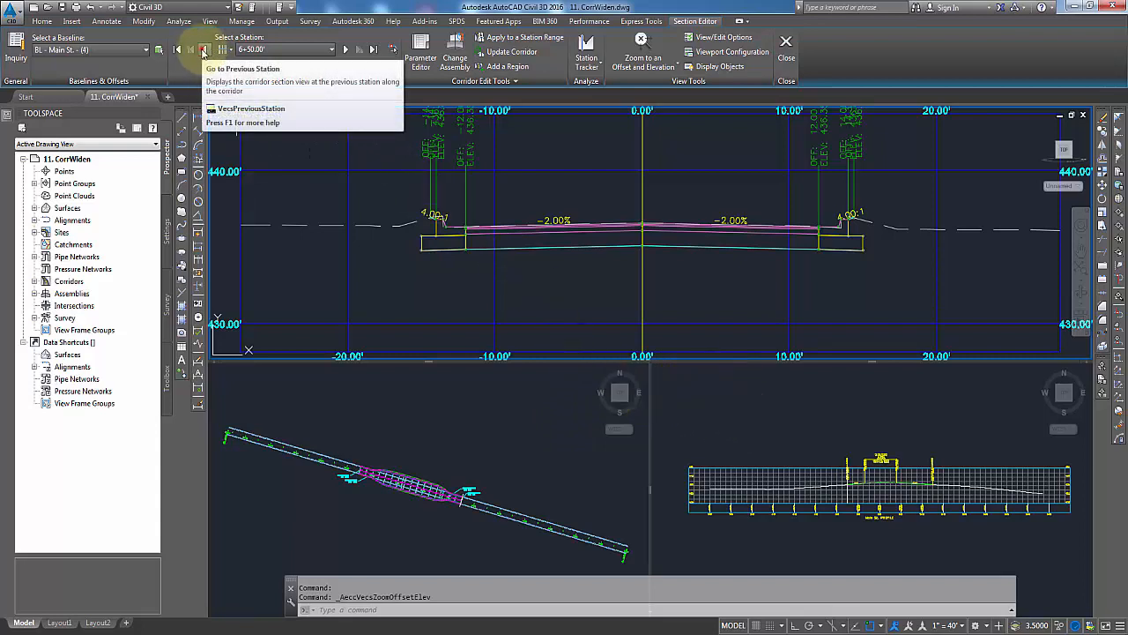
Examine the corridor cross sections from station 6+25 through the widening start up to station 7+50
click(204, 51)
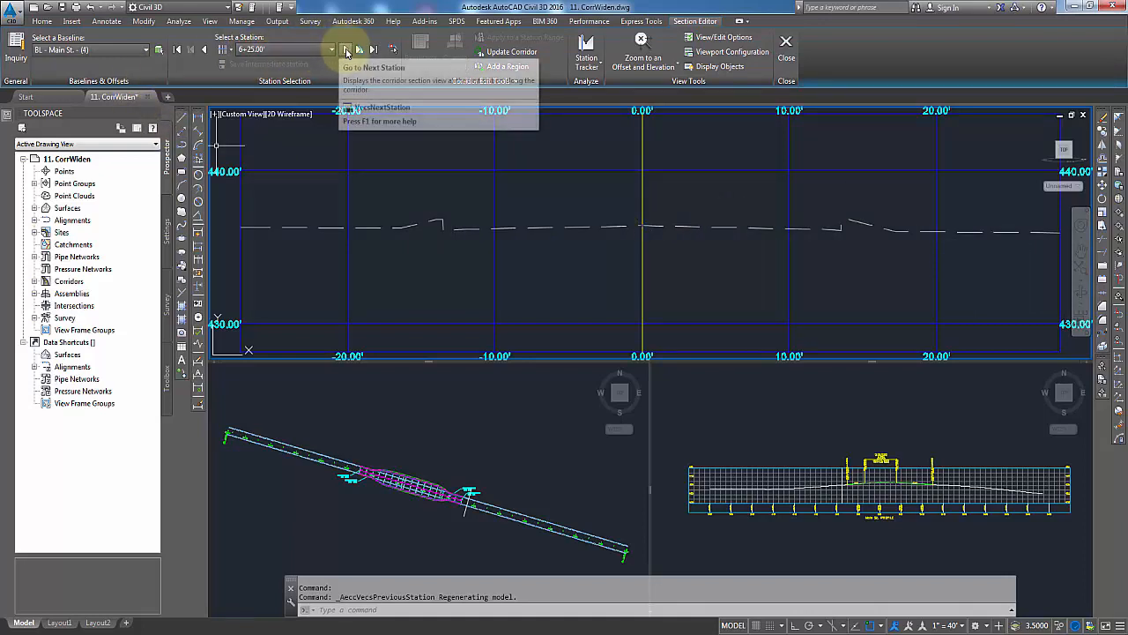
click(347, 50)
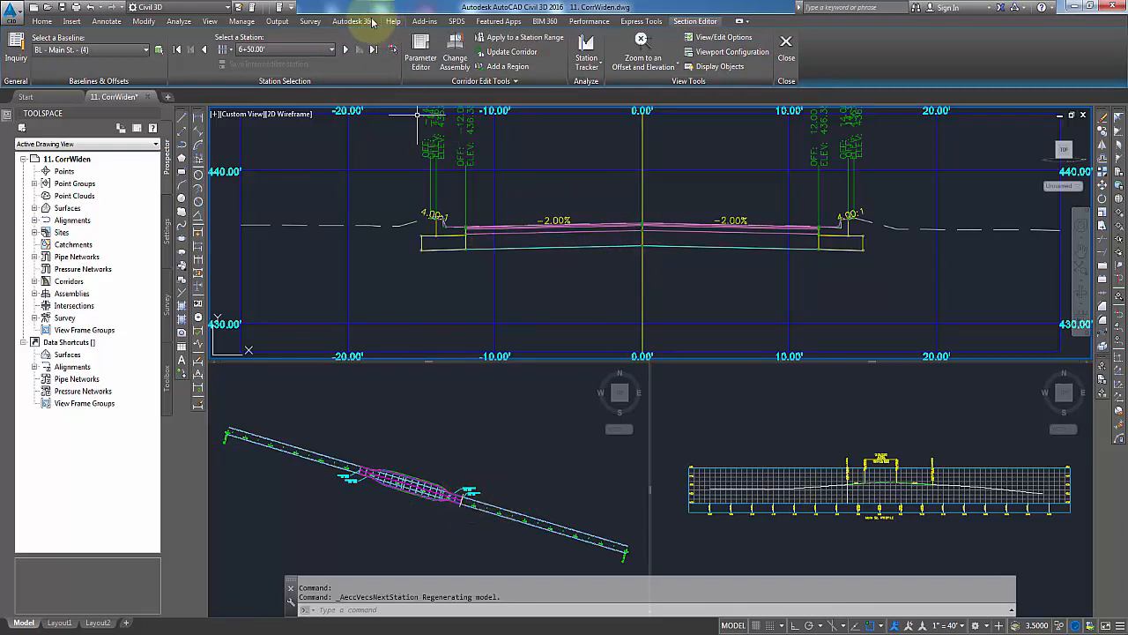
click(346, 50)
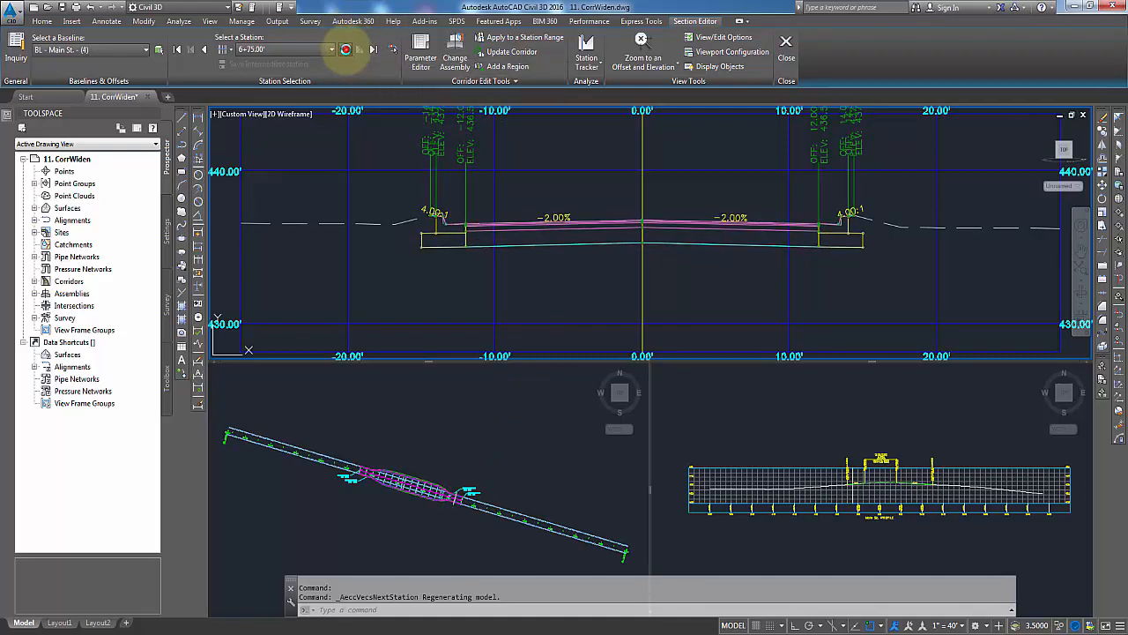
click(347, 50)
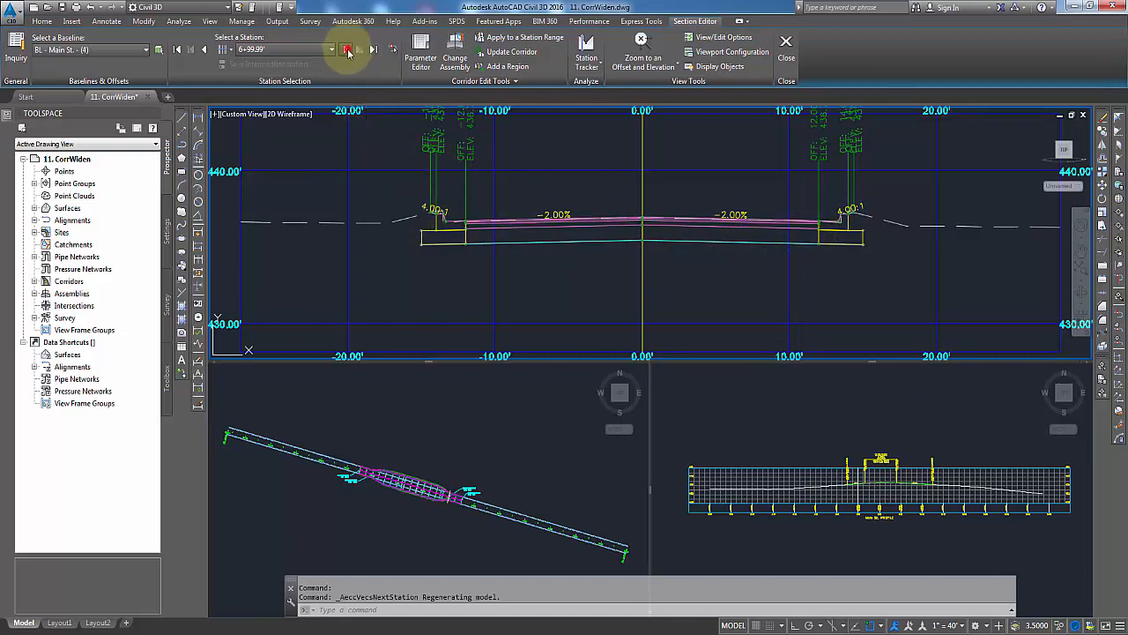
click(348, 50)
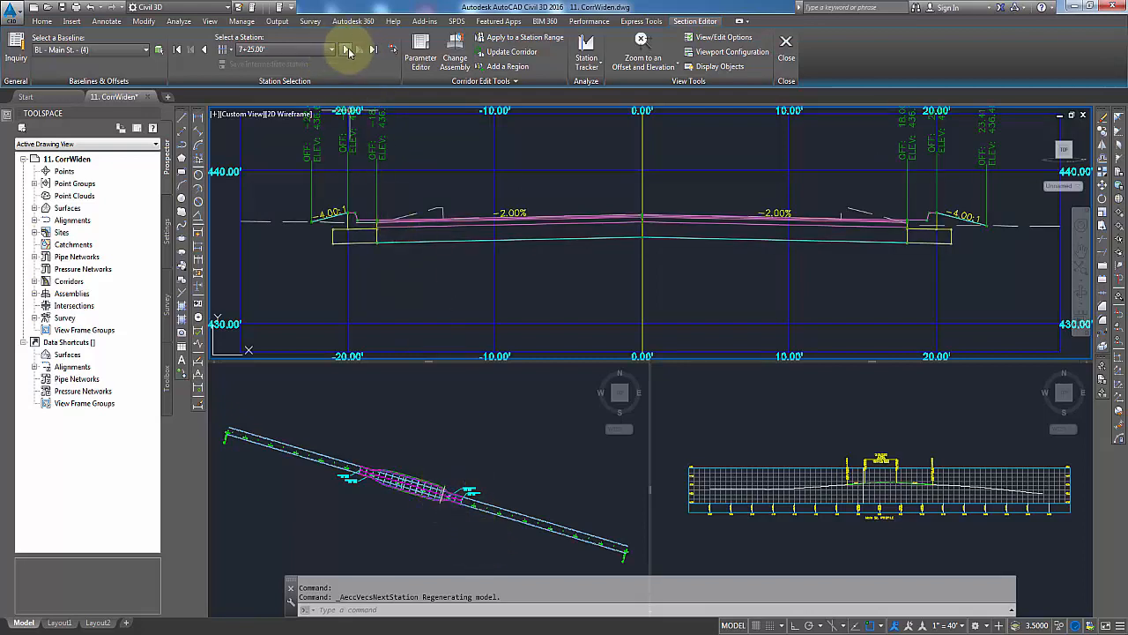
click(348, 50)
click(347, 50)
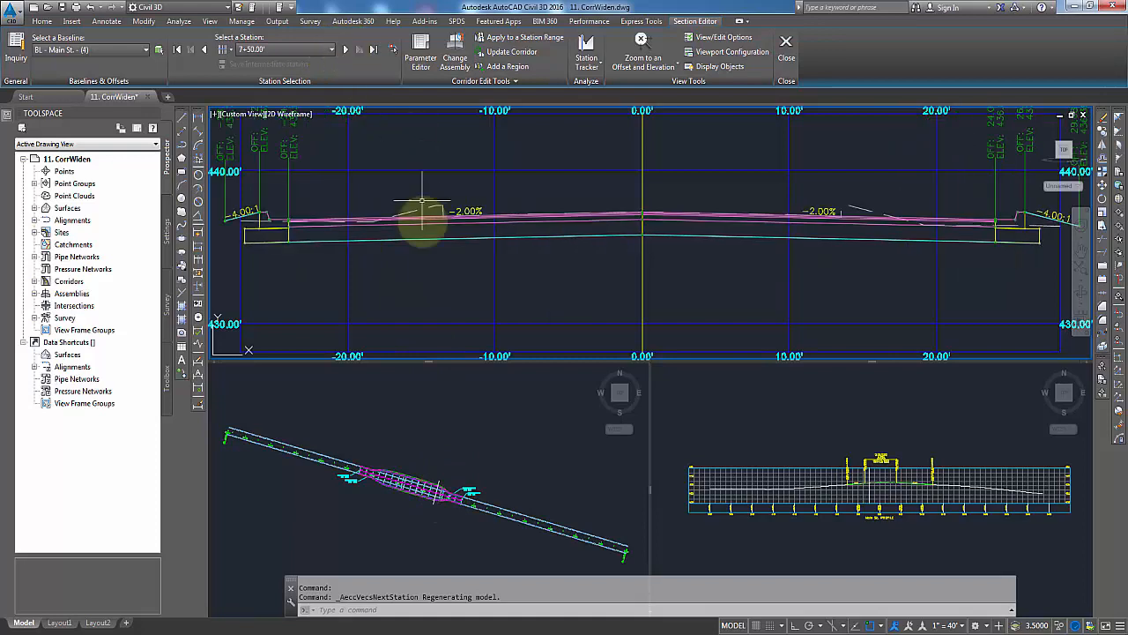
Examine the cross sections along the widened stretch station by station, from 7+75 to 9+75
click(349, 50)
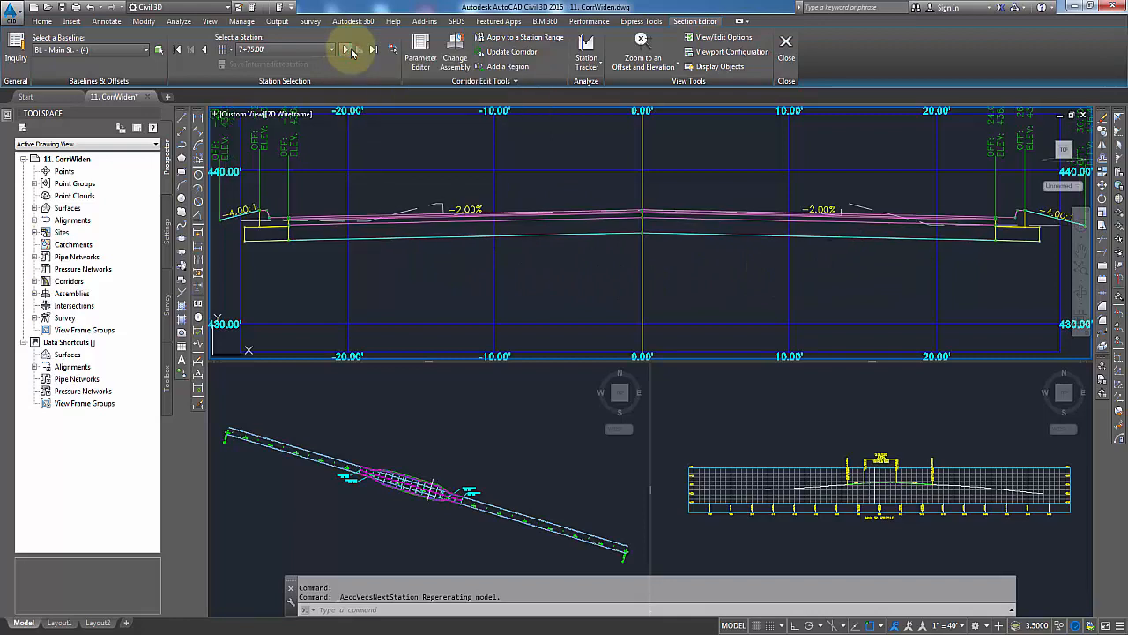
click(349, 51)
click(349, 51)
click(351, 50)
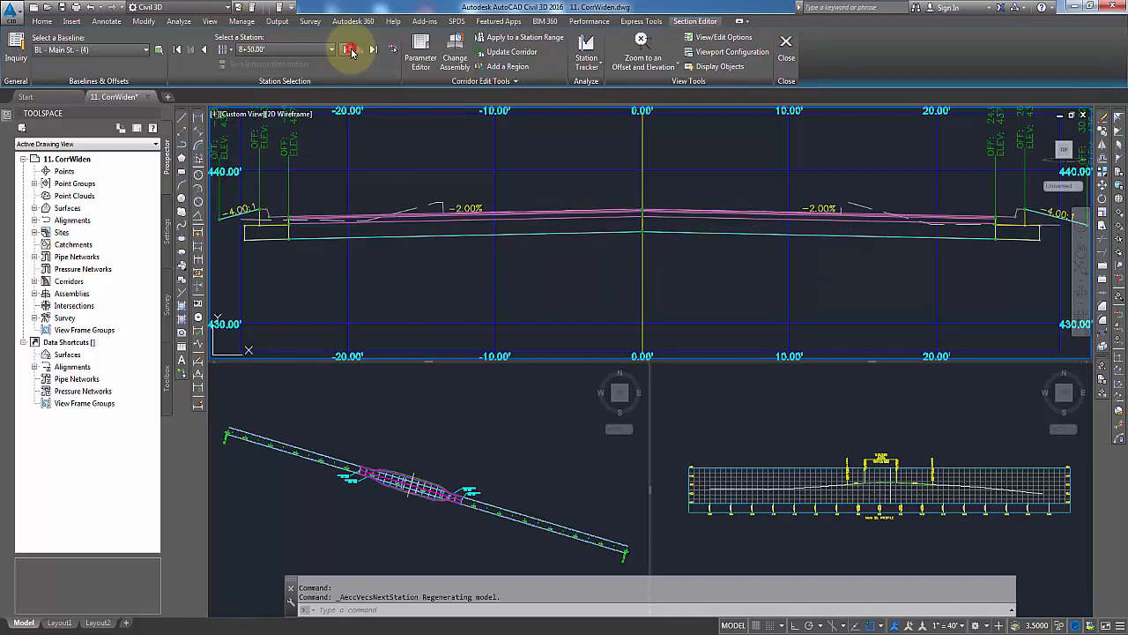
click(351, 50)
click(351, 50)
click(350, 51)
click(350, 49)
click(350, 49)
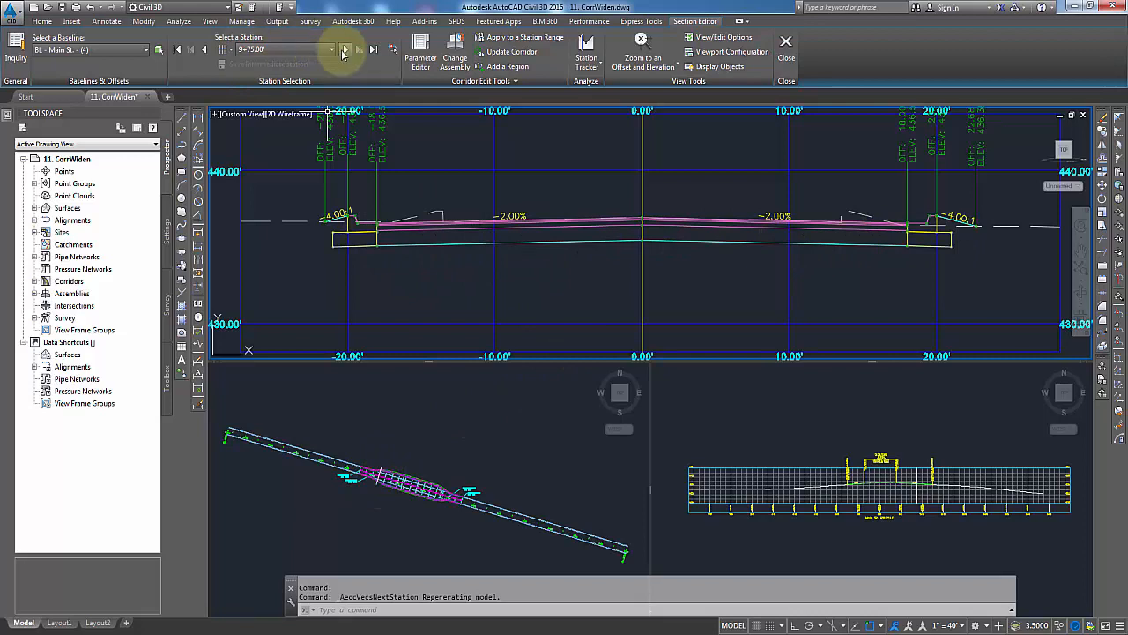
Examine the cross sections from the widening end at 10+00.01 to station 10+75, and close the Section Editor
click(344, 50)
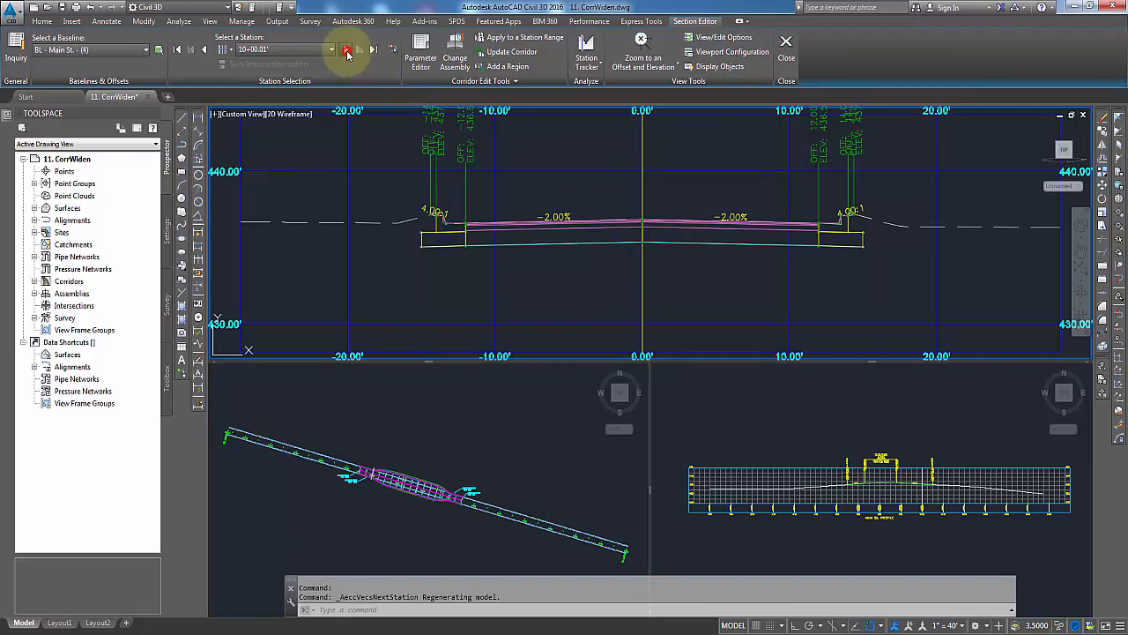
click(346, 51)
click(347, 50)
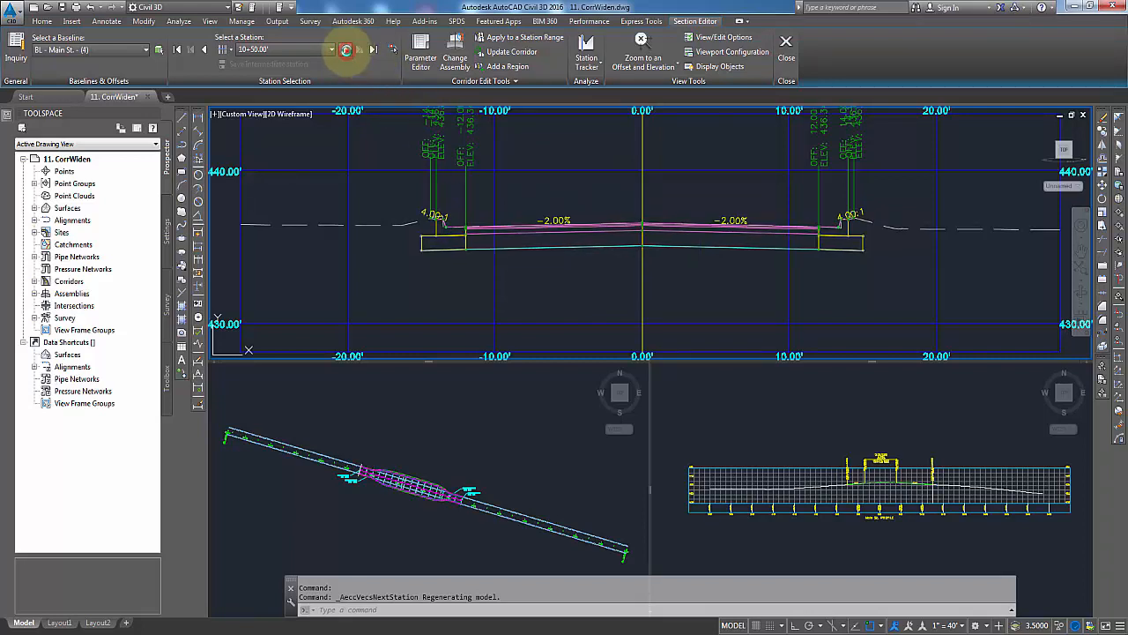
click(347, 51)
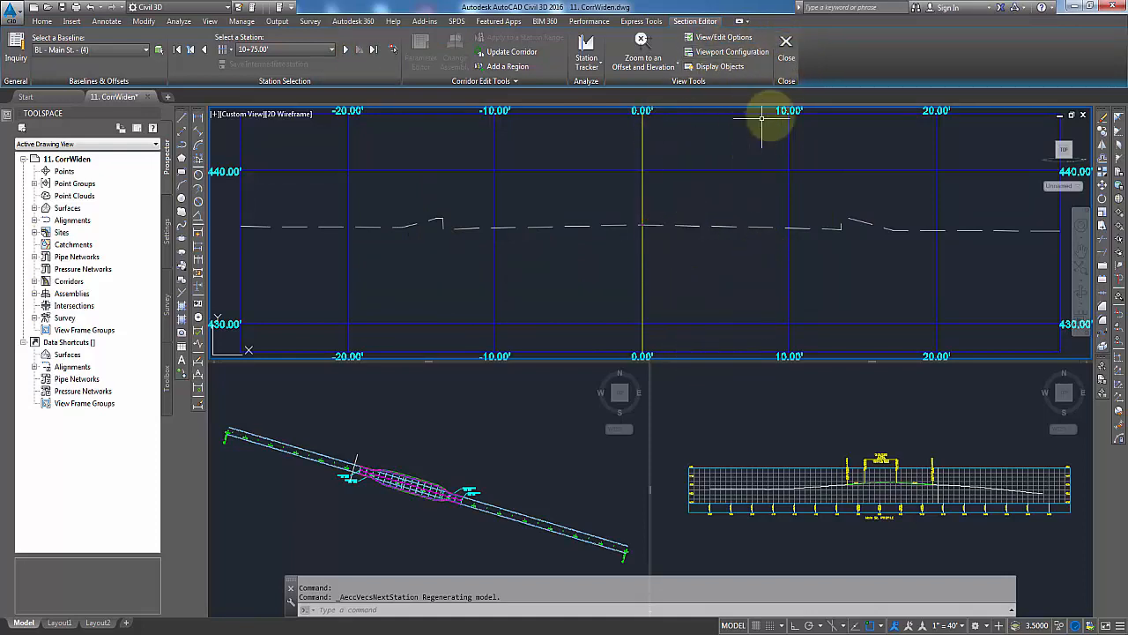
click(786, 46)
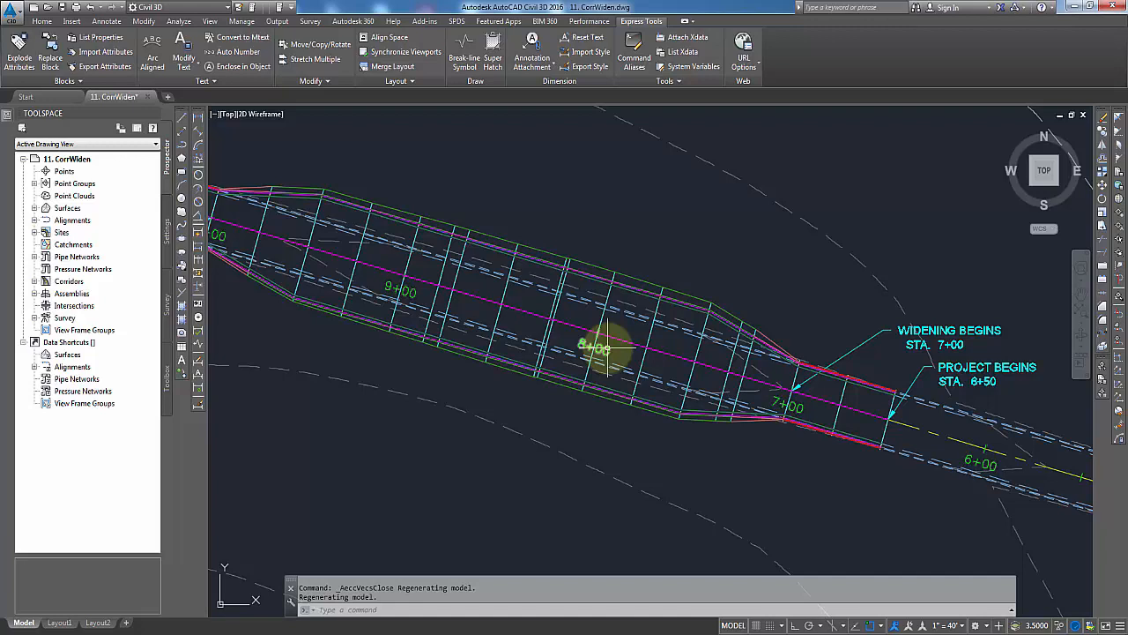
Read the Target Parameters in the help for the LaneSuperelevationAOR subassembly from the tool palettes, and close the help
key(ctrl+3)
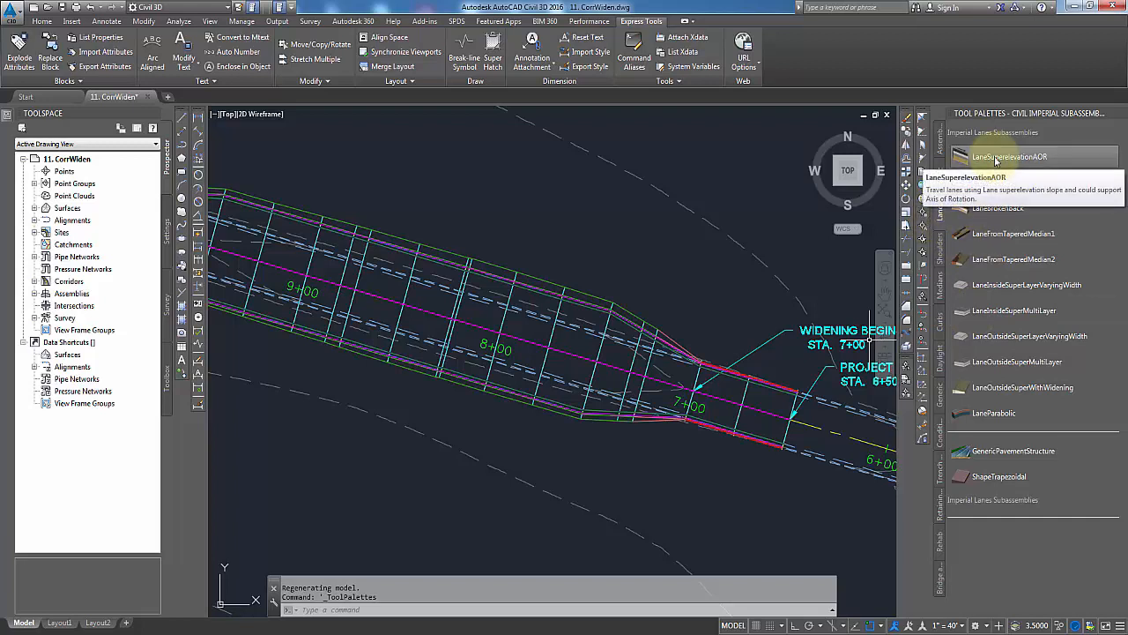
right_click(997, 160)
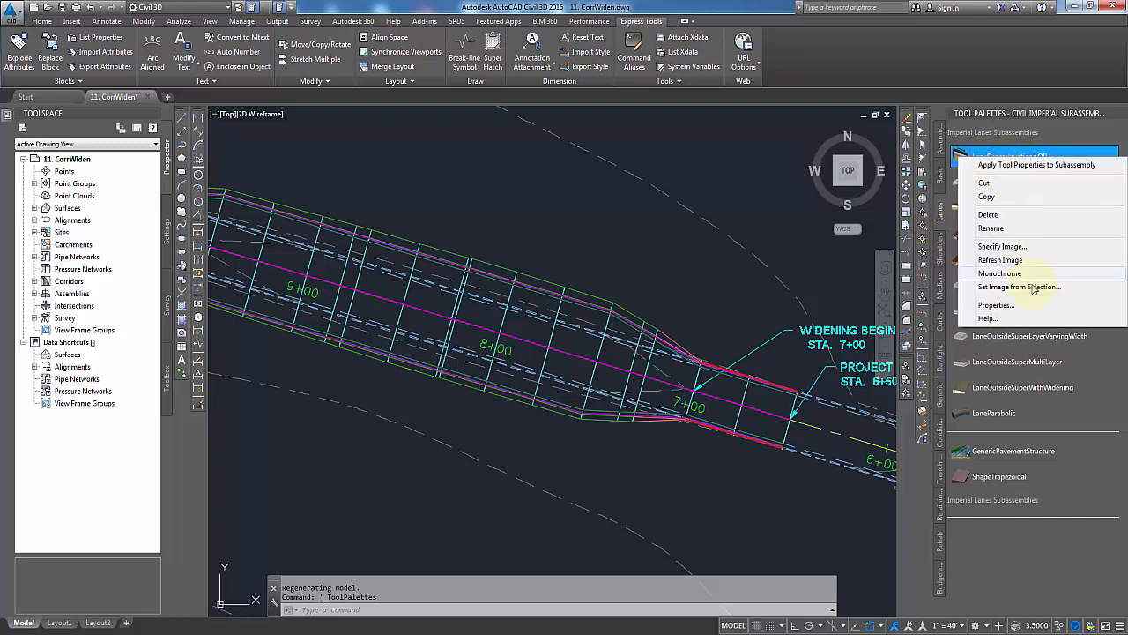
click(989, 317)
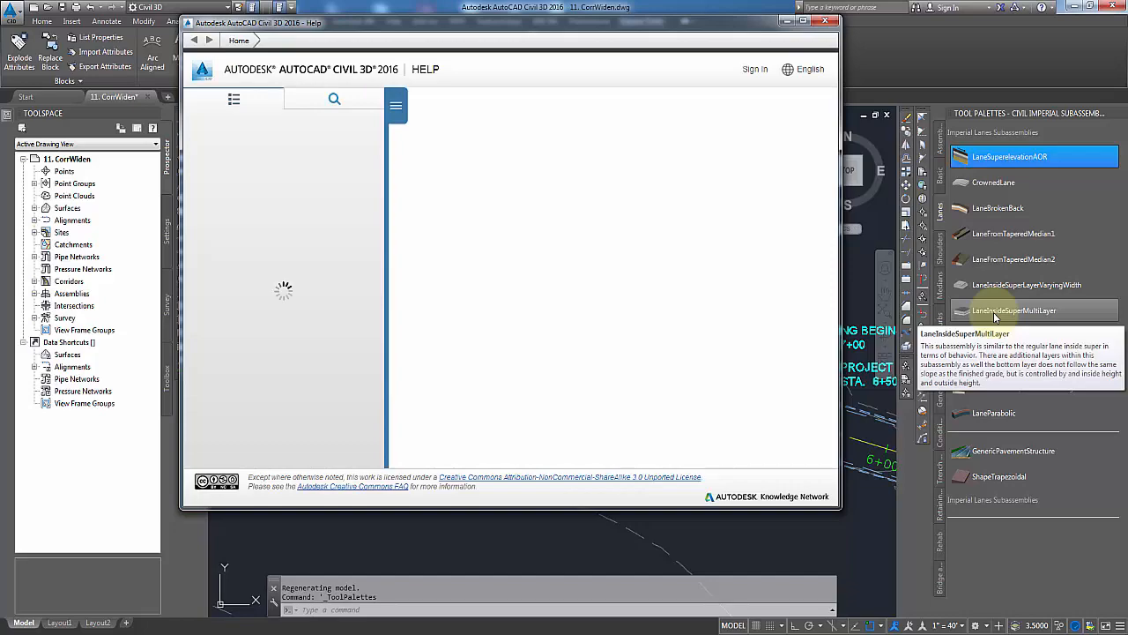
drag(834, 128, 847, 289)
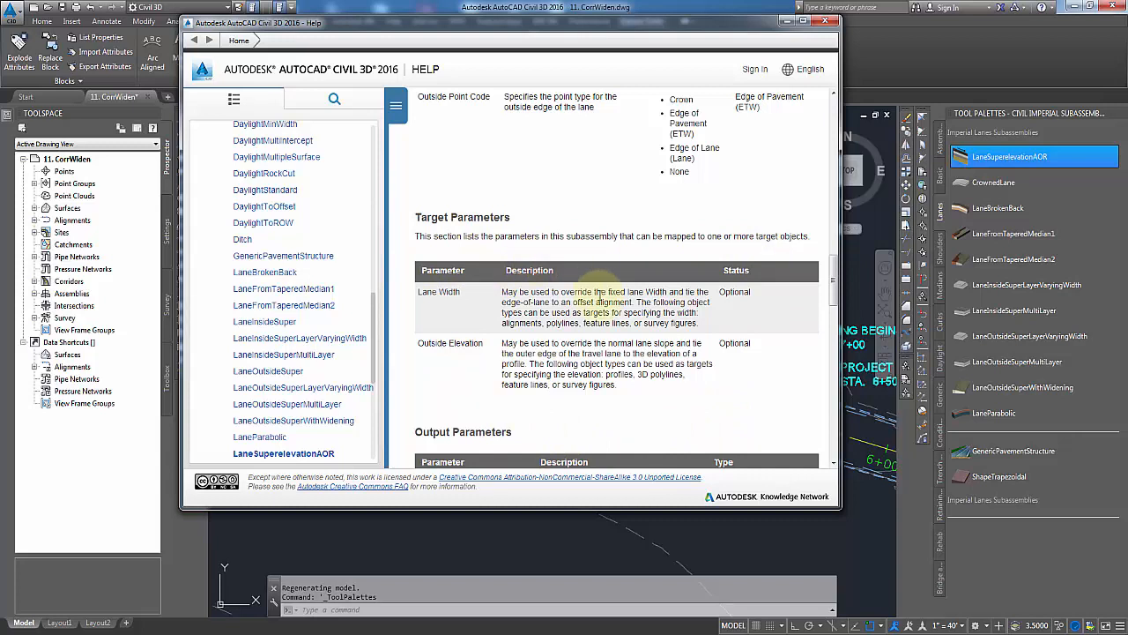
click(459, 633)
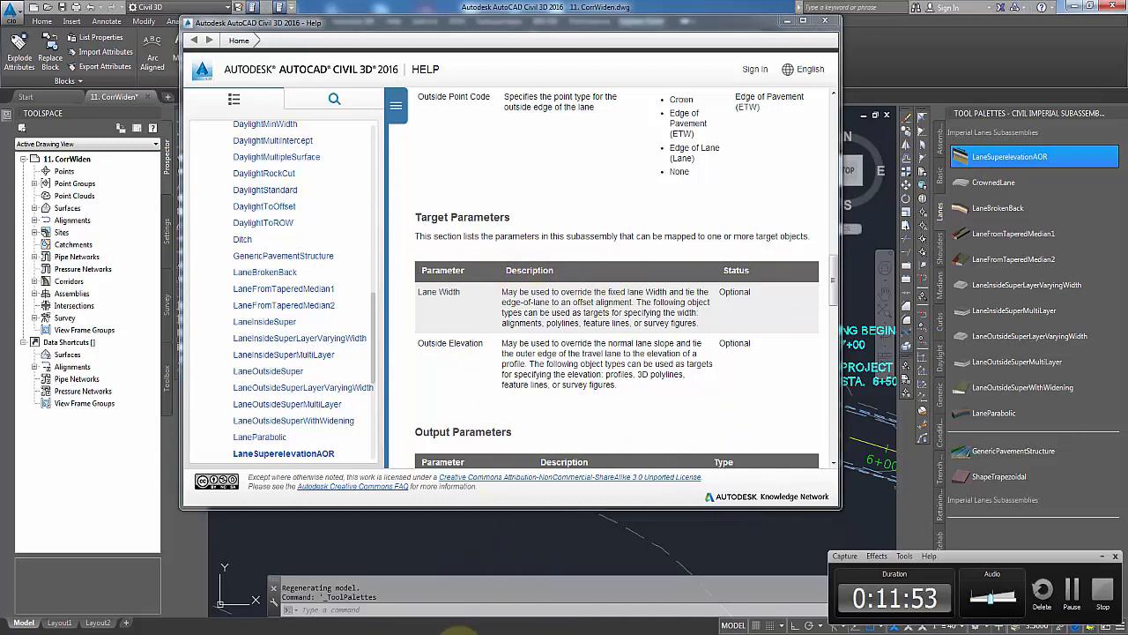
click(460, 633)
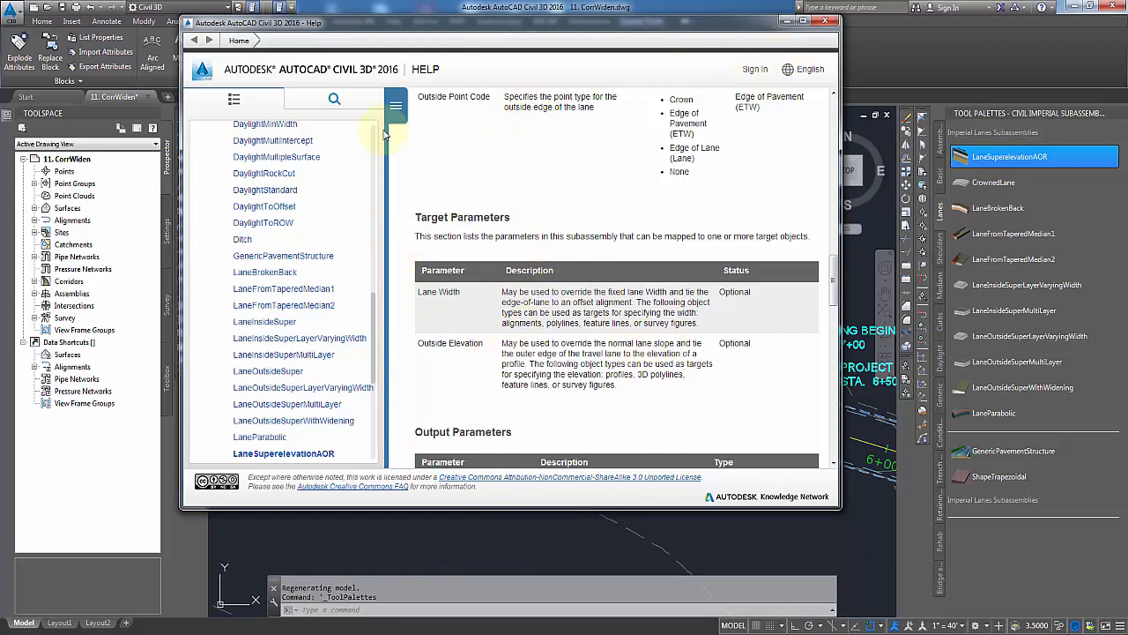
click(828, 21)
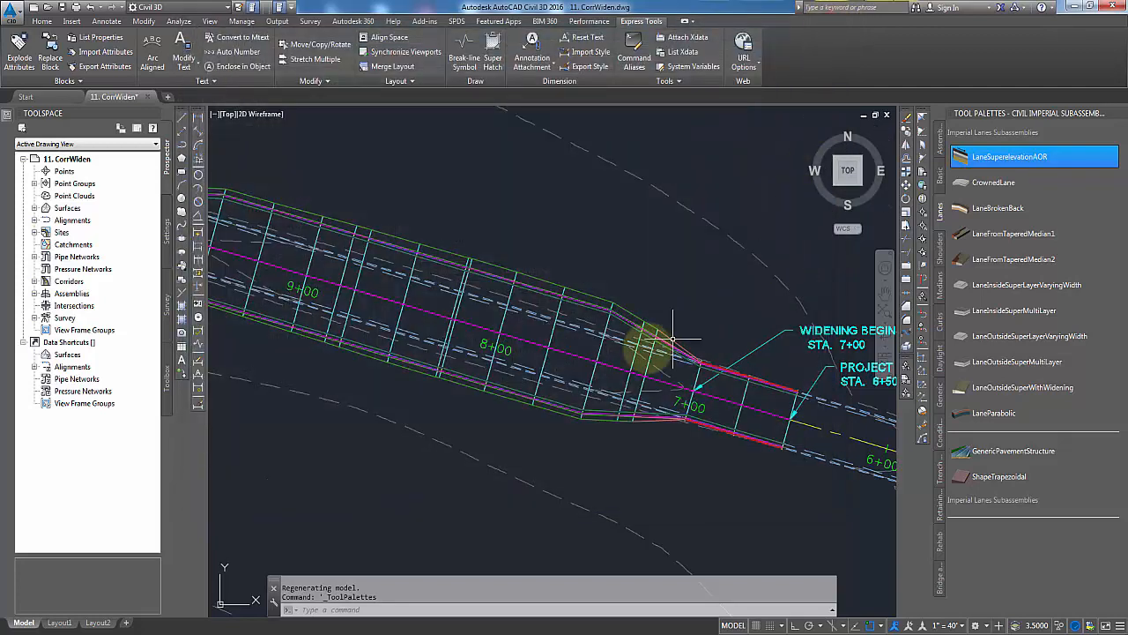
mouse_move(657, 267)
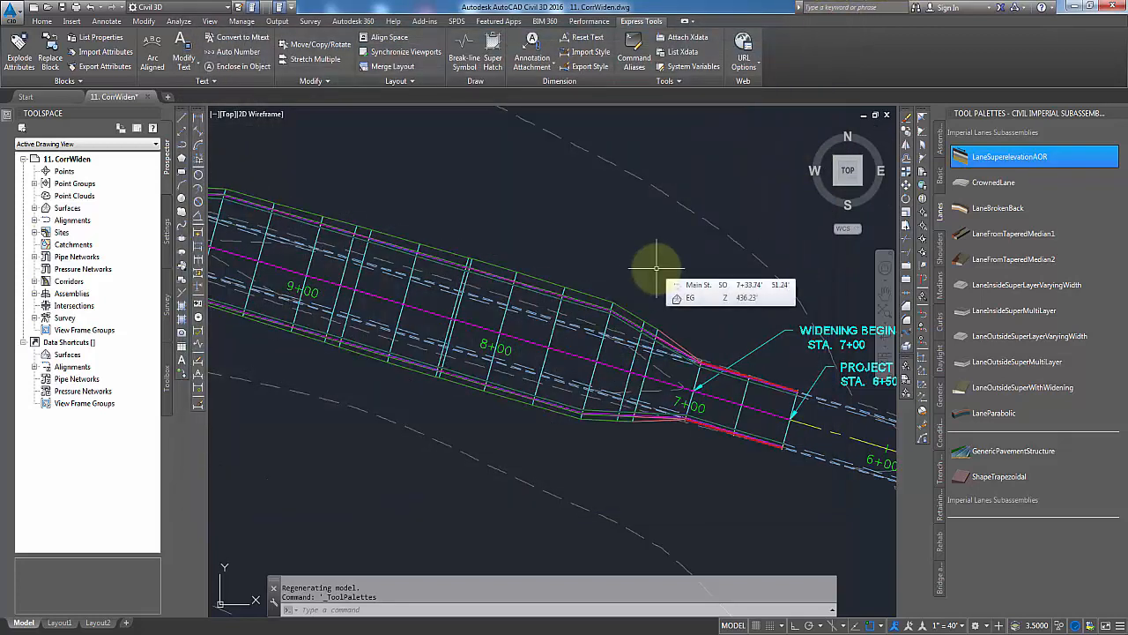